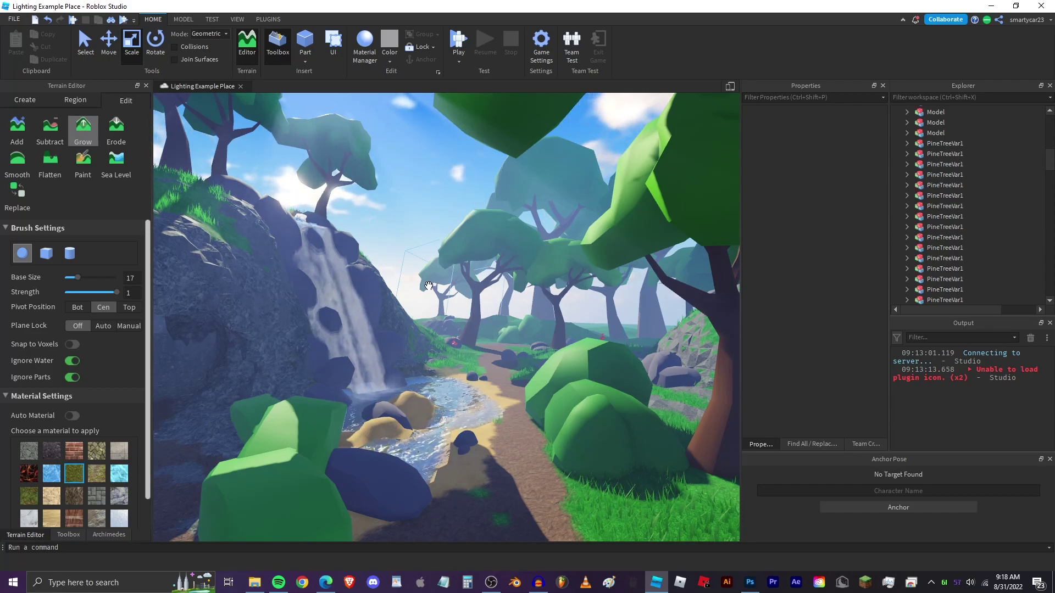
# Insert a part on the dirt path and form two tall upright blocks standing a short gap apart.
pyautogui.press('w')
pyautogui.moveTo(428, 286); pyautogui.dragTo(506, 303, button='right')
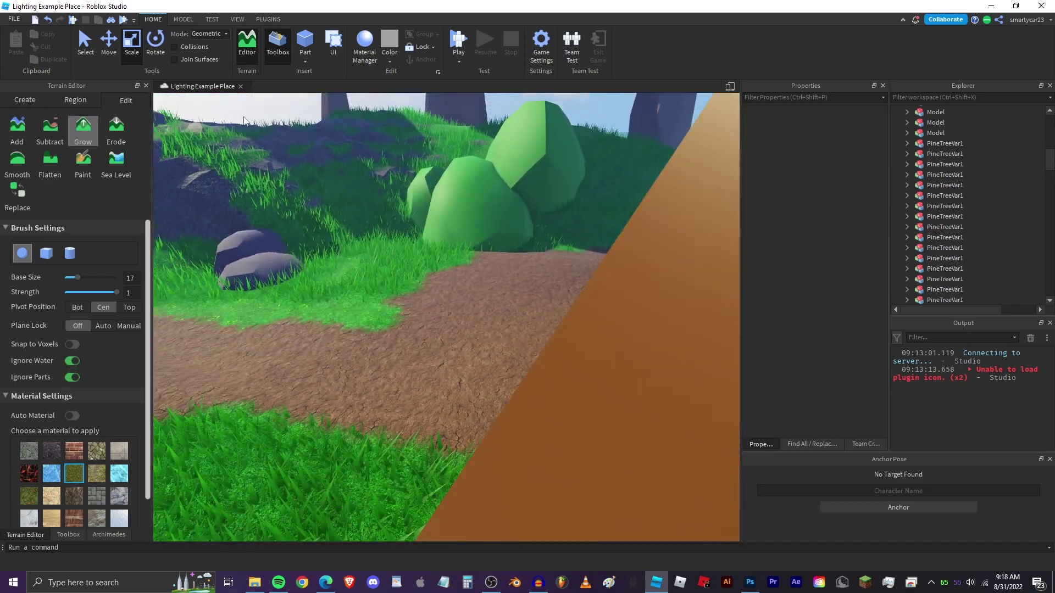
pyautogui.click(305, 41)
pyautogui.click(506, 350)
pyautogui.click(448, 313)
pyautogui.press('f')
pyautogui.click(110, 44)
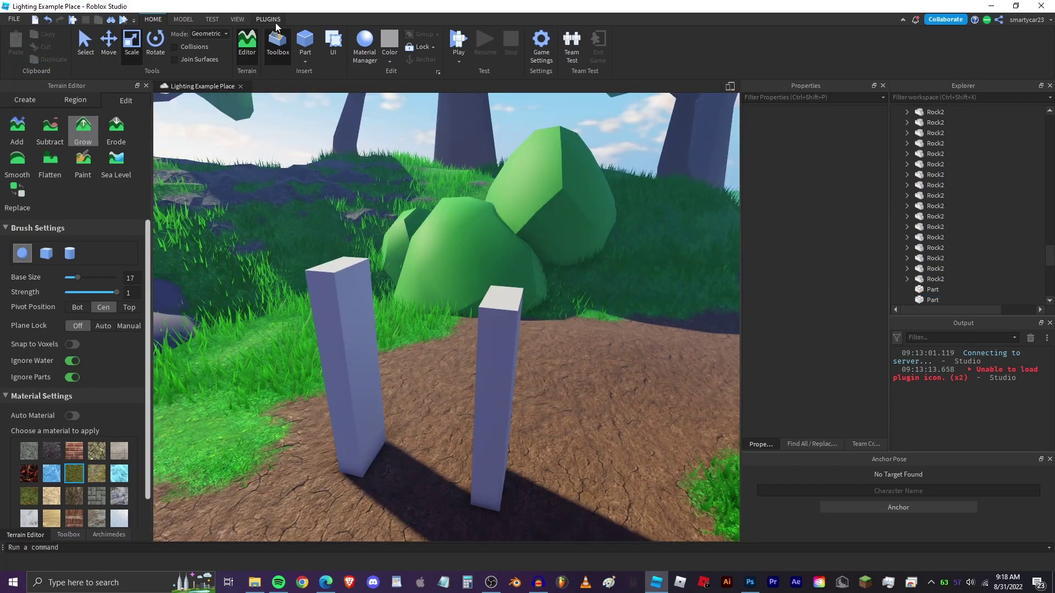
# Close the gap between the two upright blocks with ResizeAlign in OuterTouch mode, extending their facing sides until they meet.
pyautogui.click(270, 20)
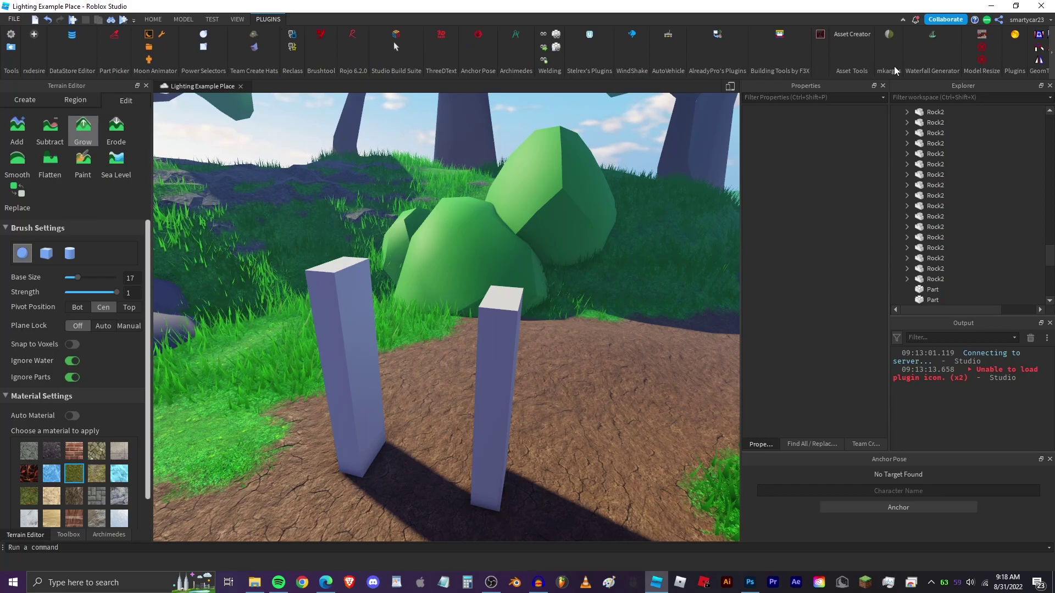
pyautogui.scroll(-3, 1035, 46)
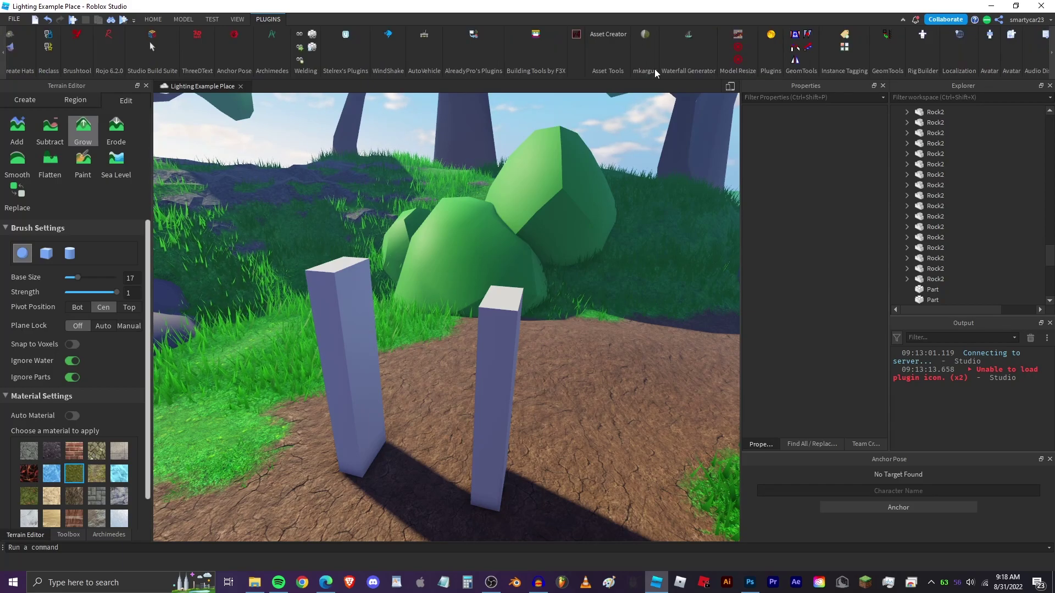
pyautogui.click(795, 49)
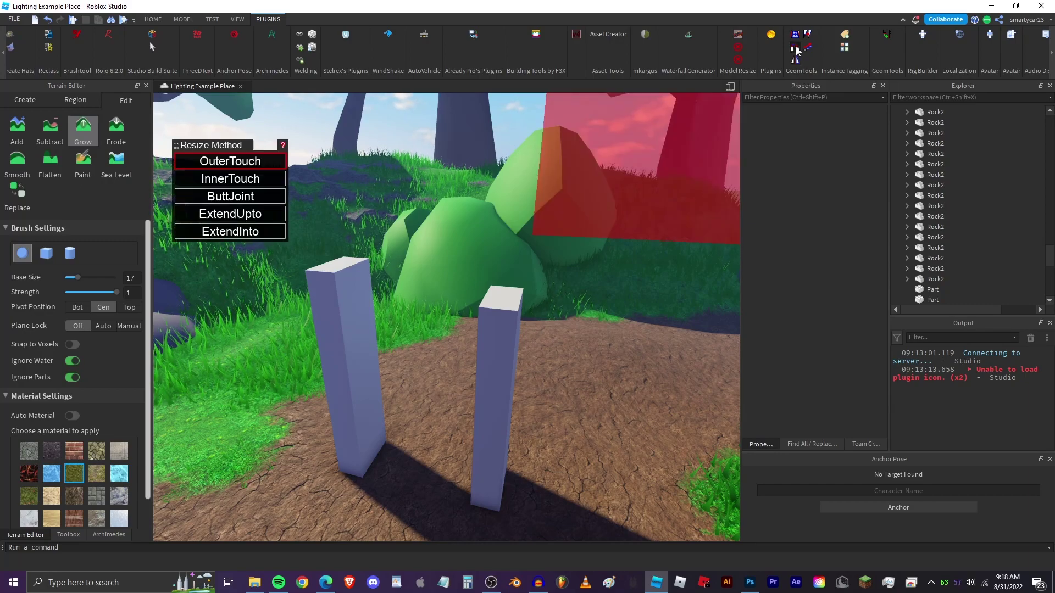
pyautogui.moveTo(487, 305); pyautogui.dragTo(467, 304, button='right')
pyautogui.click(413, 307)
pyautogui.press('w')
pyautogui.click(607, 293)
pyautogui.press('s')
pyautogui.moveTo(607, 298); pyautogui.dragTo(607, 297, button='right')
pyautogui.press('w')
pyautogui.press('w')
pyautogui.press('s')
pyautogui.press('w')
pyautogui.press('s')
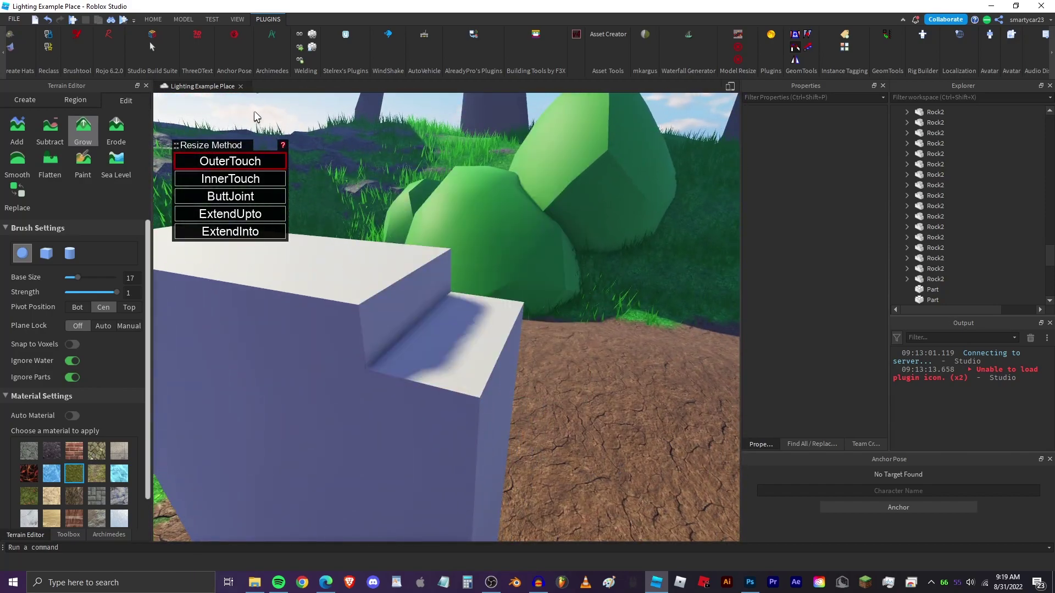
# Bring the taller block's top face flush with the top of the neighbouring block.
pyautogui.moveTo(391, 187); pyautogui.dragTo(391, 187, button='right')
pyautogui.press('s')
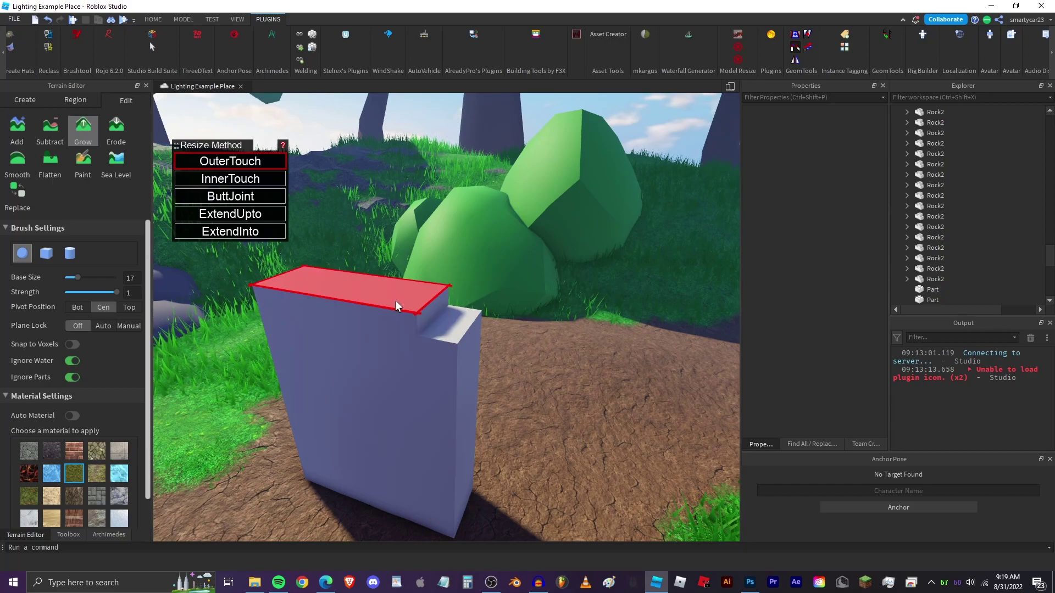
pyautogui.hotkey('ctrl', '1')
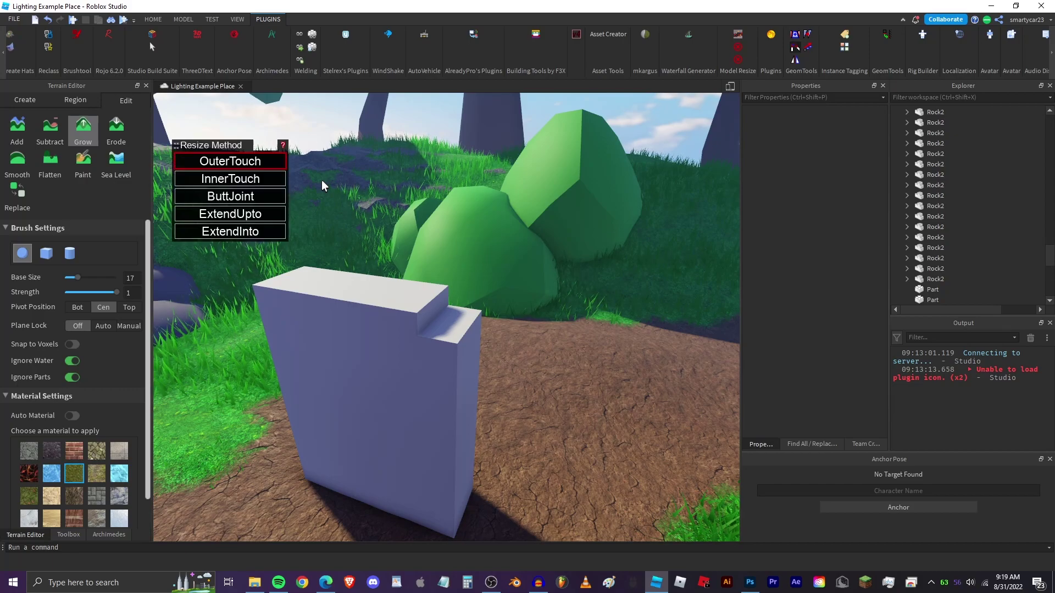
pyautogui.hotkey('ctrl', 'z')
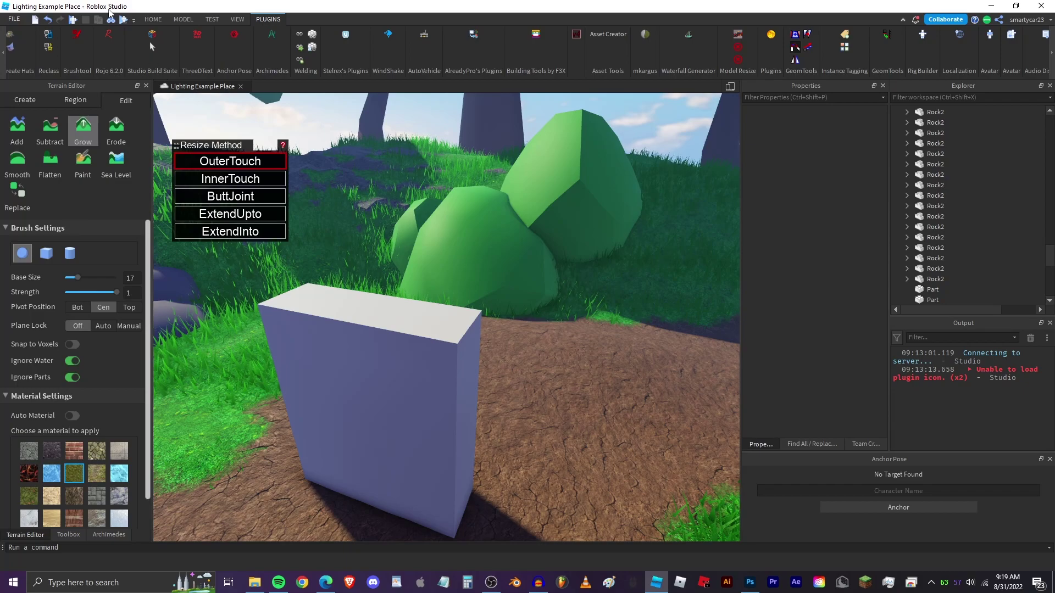
# Look up ResizeAlign in the customizable keyboard shortcuts, inspect its assigned key, and close the settings.
pyautogui.click(16, 20)
pyautogui.moveTo(75, 154)
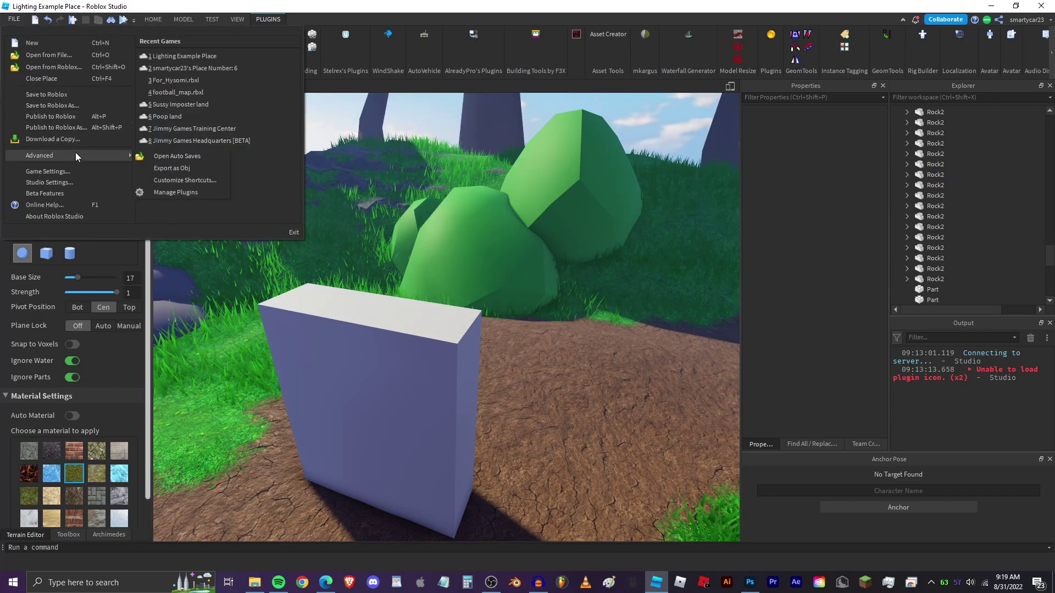
pyautogui.click(181, 179)
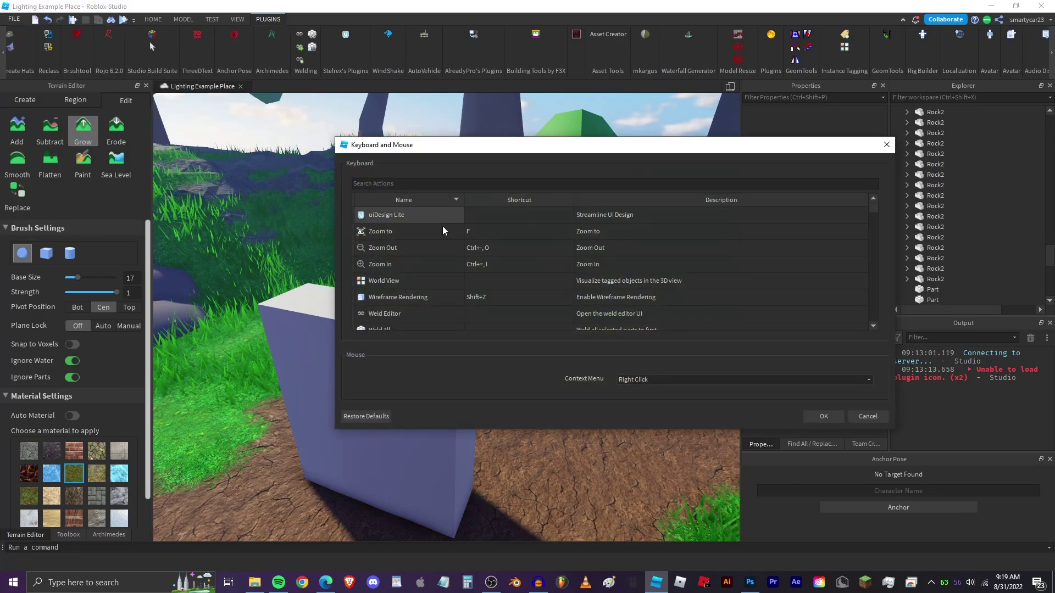
pyautogui.click(411, 183)
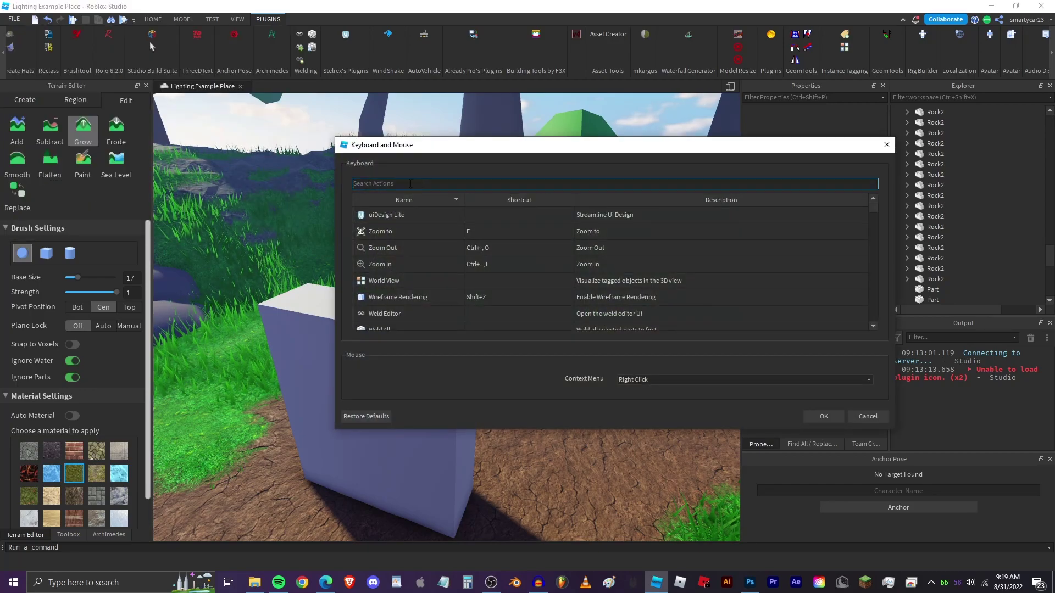
pyautogui.write('resizeal')
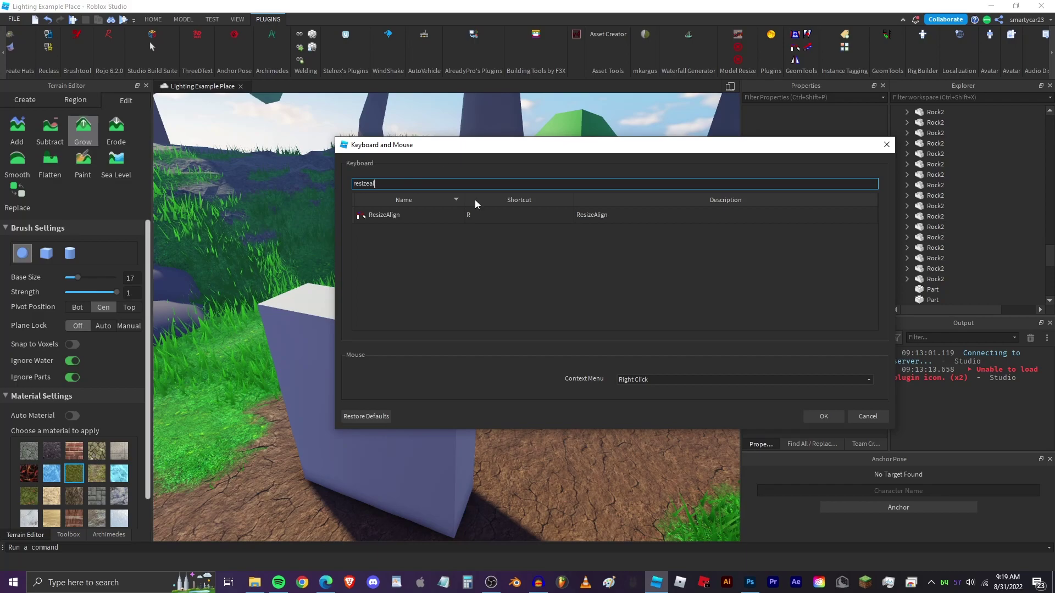
pyautogui.click(494, 218)
pyautogui.click(486, 219)
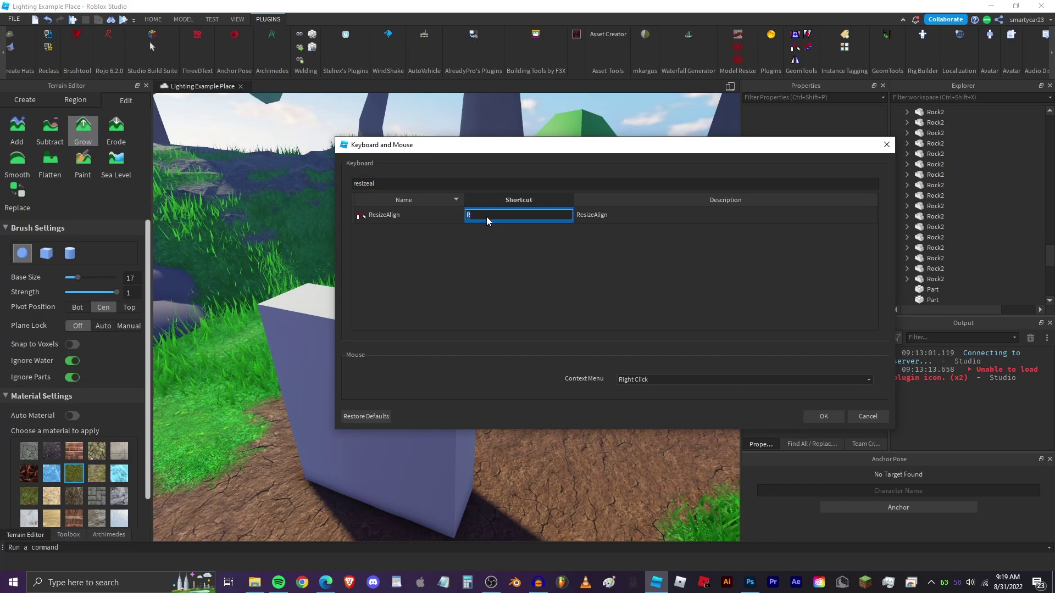
pyautogui.click(517, 237)
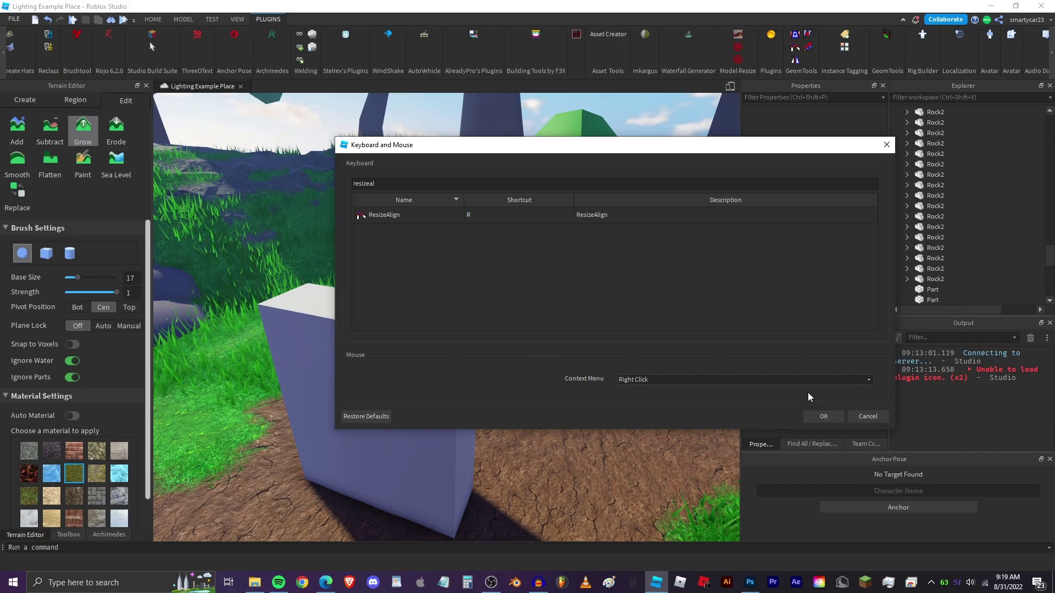
pyautogui.click(824, 418)
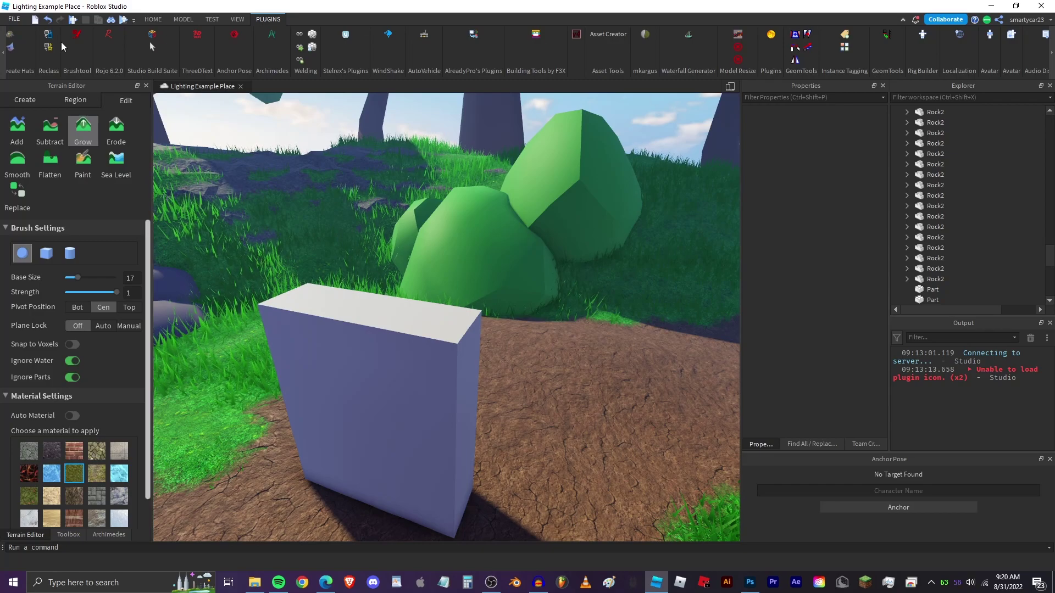
# Start Building Tools by F3X and switch to its Resize tool.
pyautogui.click(4, 51)
pyautogui.click(5, 47)
pyautogui.click(777, 44)
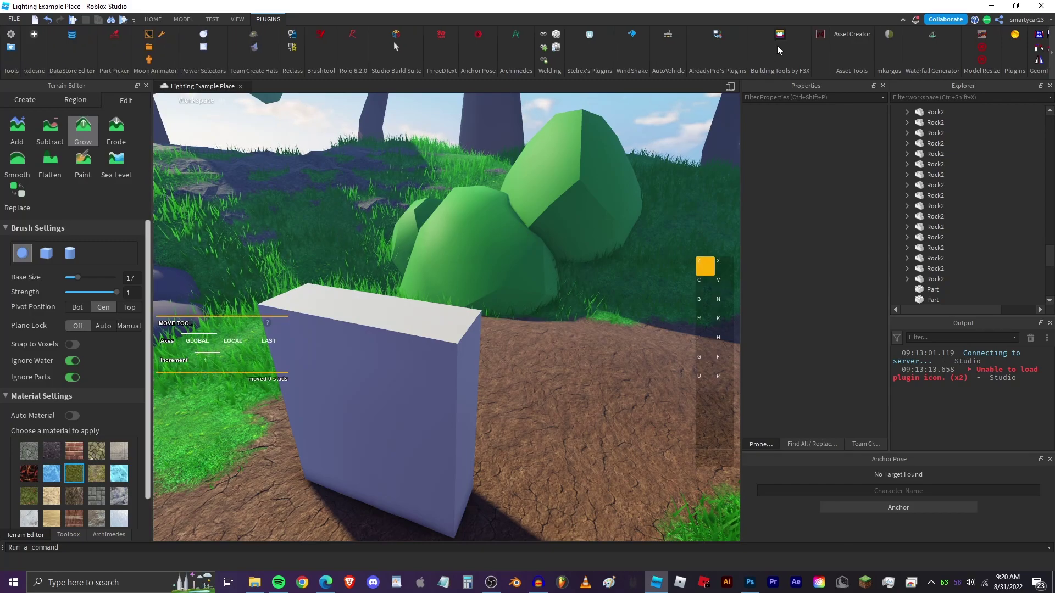
pyautogui.press('x')
pyautogui.moveTo(506, 351); pyautogui.dragTo(423, 360, button='right')
pyautogui.press('s')
pyautogui.press('w')
pyautogui.press('d')
pyautogui.click(449, 343)
# Select both blocks, try to stretch them together with the standard Scale tool, and undo the attempt.
pyautogui.click(160, 21)
pyautogui.hotkey('ctrl', '4')
pyautogui.hotkey('ctrl', '3')
pyautogui.press('s')
pyautogui.moveTo(398, 353); pyautogui.dragTo(503, 431)
pyautogui.press('d')
pyautogui.moveTo(446, 360); pyautogui.dragTo(404, 90)
pyautogui.hotkey('ctrl', 'z')
pyautogui.press('w')
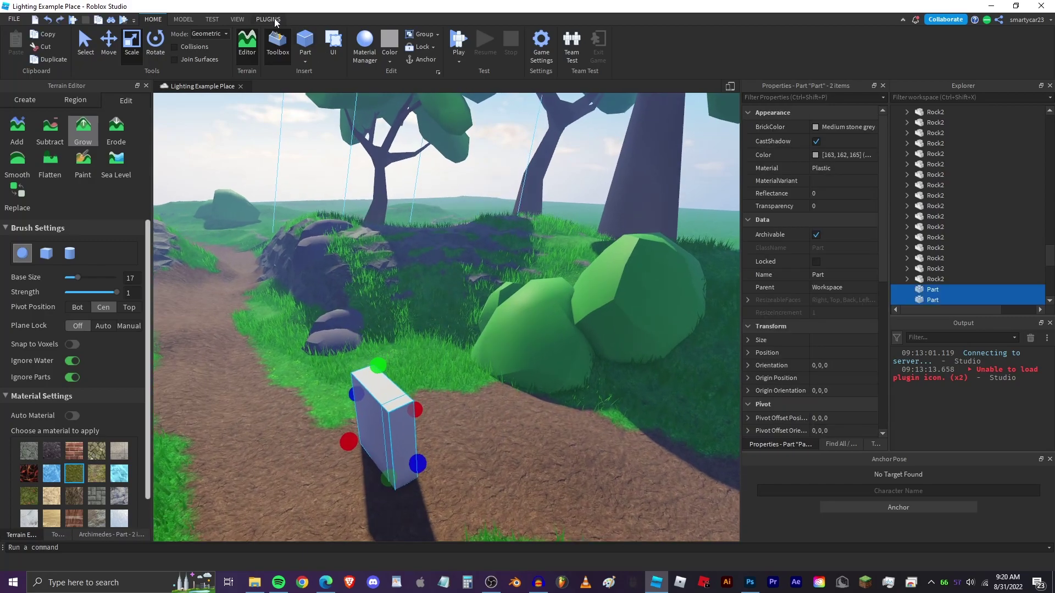
# Resize both selected blocks upward by 32 studs with the F3X Resize tool and undo the resize.
pyautogui.click(274, 21)
pyautogui.press('w')
pyautogui.moveTo(483, 148); pyautogui.dragTo(540, 163, button='right')
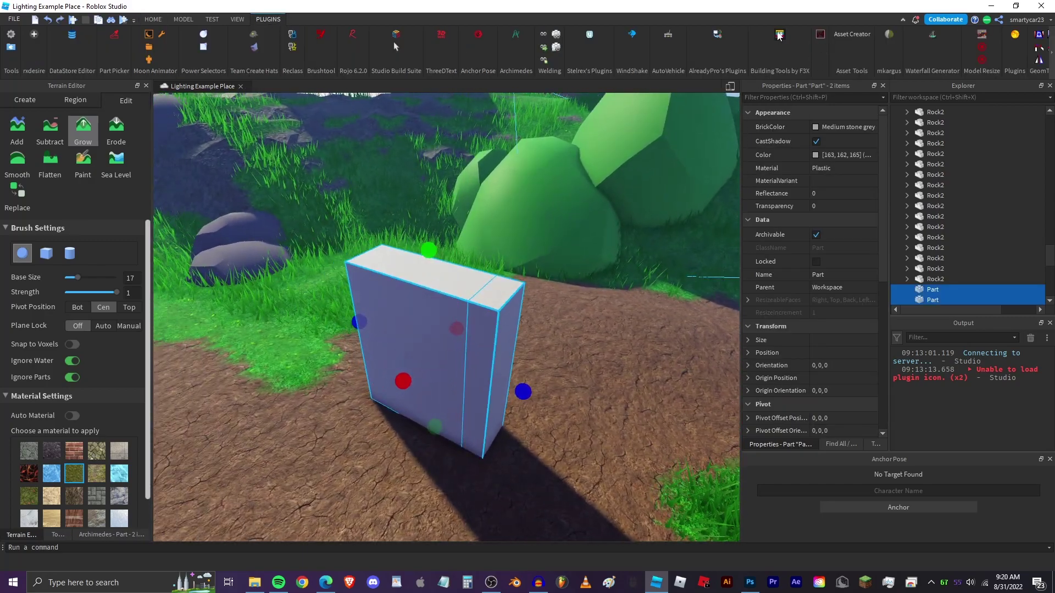
pyautogui.click(779, 38)
pyautogui.moveTo(505, 267); pyautogui.dragTo(487, 245)
pyautogui.press('d')
pyautogui.moveTo(488, 250); pyautogui.dragTo(482, 283, button='right')
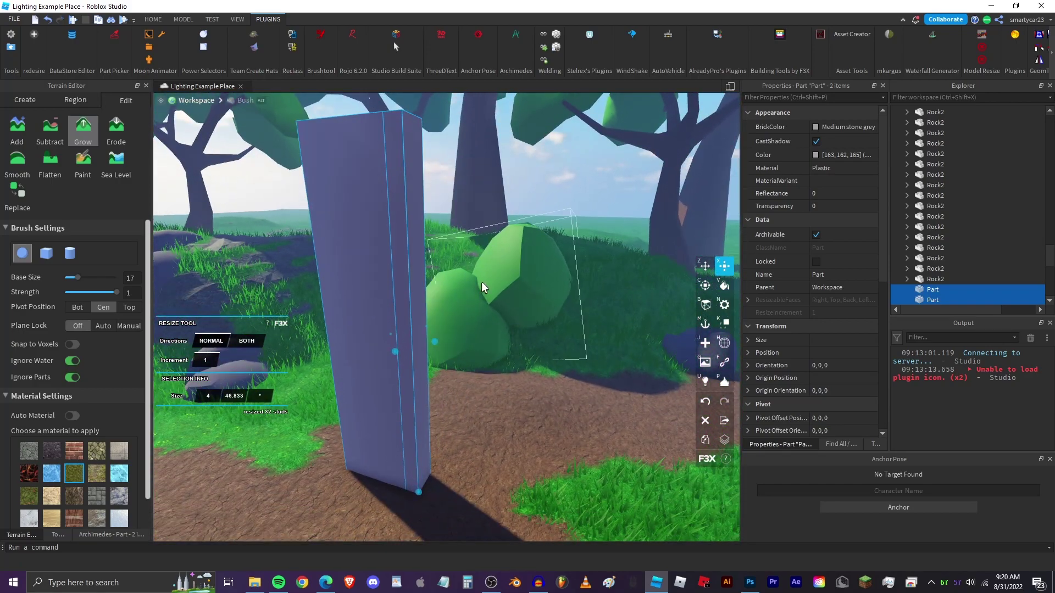
pyautogui.hotkey('ctrl', 'z')
# Select the narrower end block, rotate it and tilt it so that it lies across the standing block.
pyautogui.click(470, 424)
pyautogui.click(526, 408)
pyautogui.moveTo(469, 425); pyautogui.dragTo(526, 407, button='right')
pyautogui.hotkey('ctrl', 'r')
pyautogui.press('a')
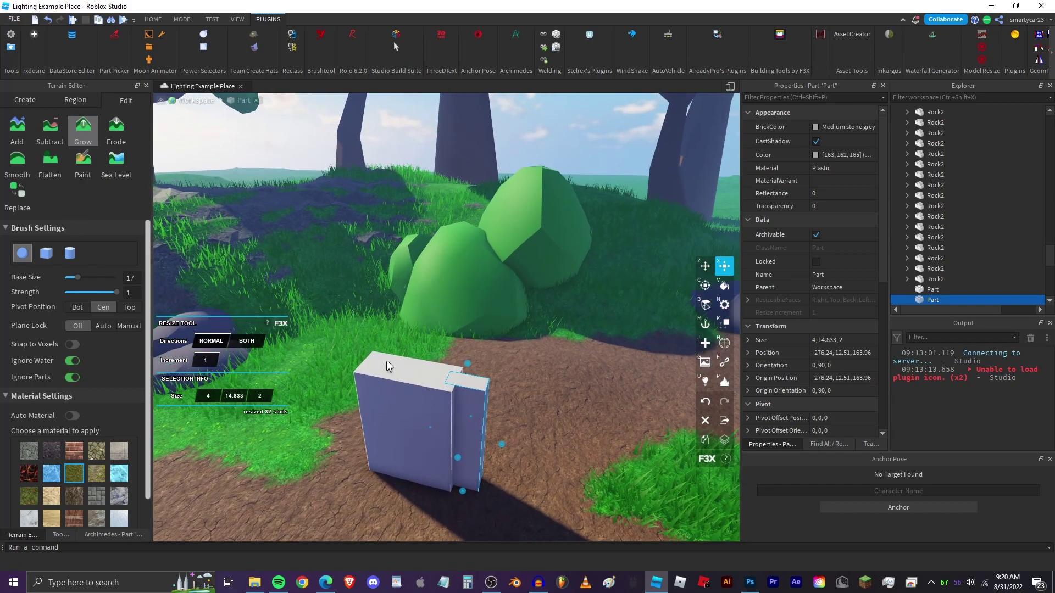
pyautogui.hotkey('ctrl', 't')
# Add the standing block to the selection and resize both together with the F3X Resize tool, by 42 and 56 studs.
pyautogui.keyDown('shift'); pyautogui.click(371, 374); pyautogui.keyUp('shift')
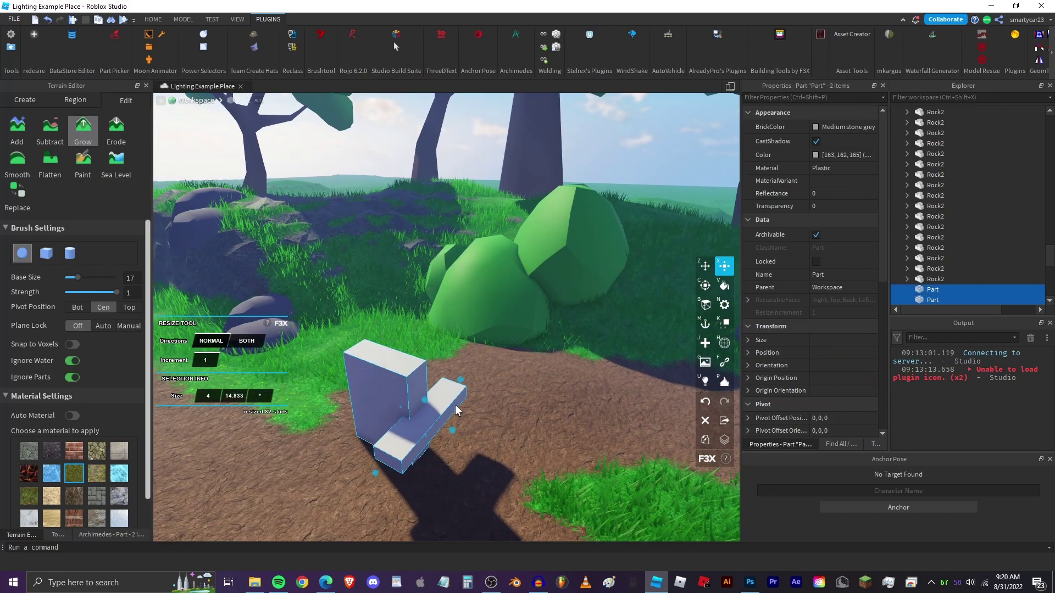
pyautogui.moveTo(424, 399); pyautogui.dragTo(411, 276)
pyautogui.press('a')
pyautogui.moveTo(411, 275); pyautogui.dragTo(413, 248, button='right')
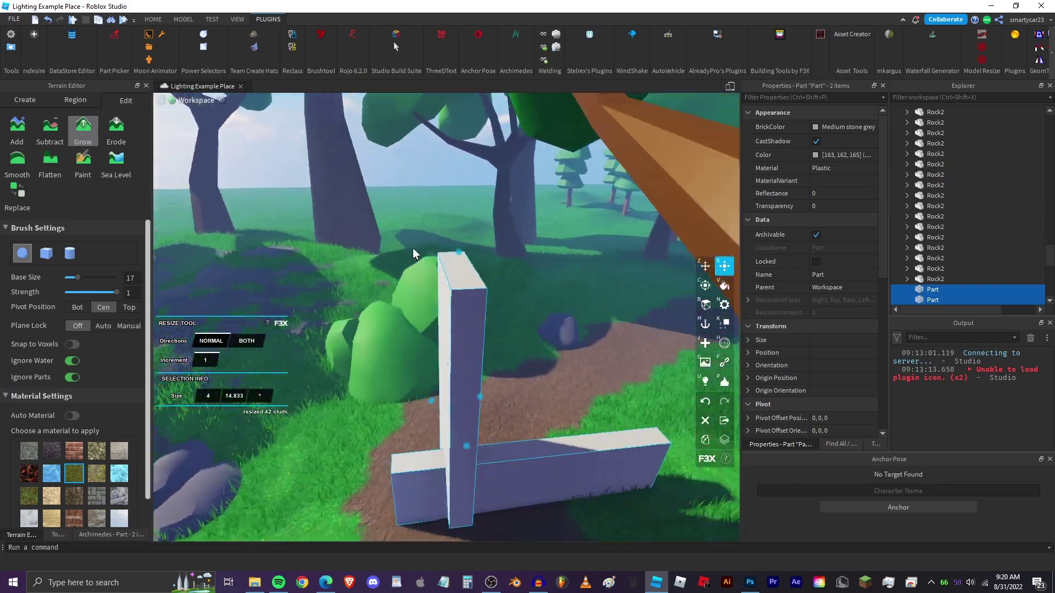
pyautogui.moveTo(460, 241); pyautogui.dragTo(336, 278)
pyautogui.moveTo(336, 278); pyautogui.dragTo(335, 277, button='right')
# Undo the joint resizes and the end block's rotation, and deselect the blocks.
pyautogui.hotkey('ctrl', 'z')
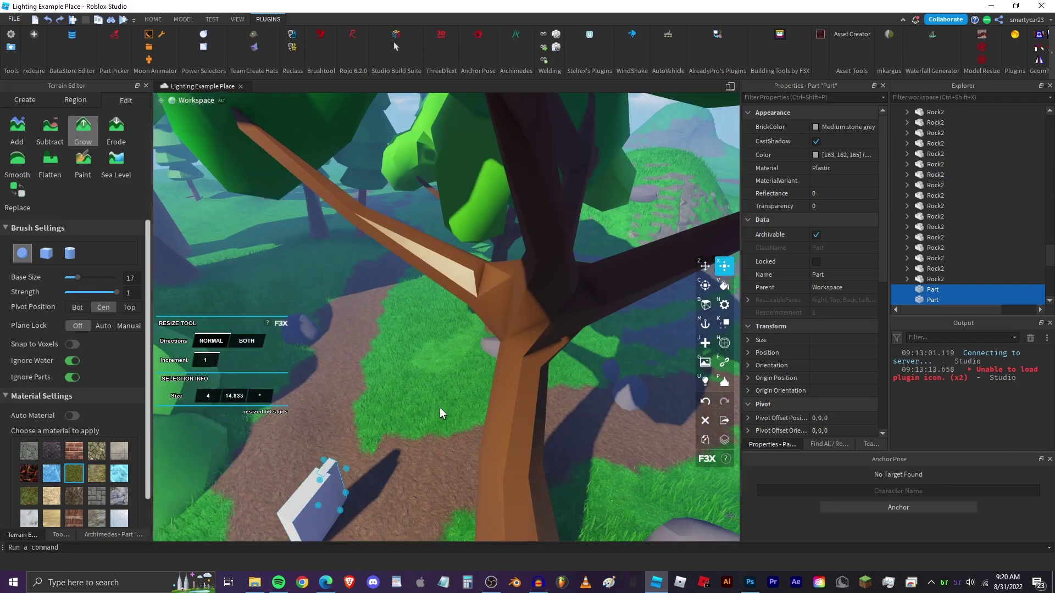
pyautogui.hotkey('ctrl', 'z')
pyautogui.click(384, 410)
pyautogui.moveTo(384, 411); pyautogui.dragTo(384, 411, button='right')
pyautogui.press('w')
pyautogui.moveTo(474, 388); pyautogui.dragTo(457, 336, button='right')
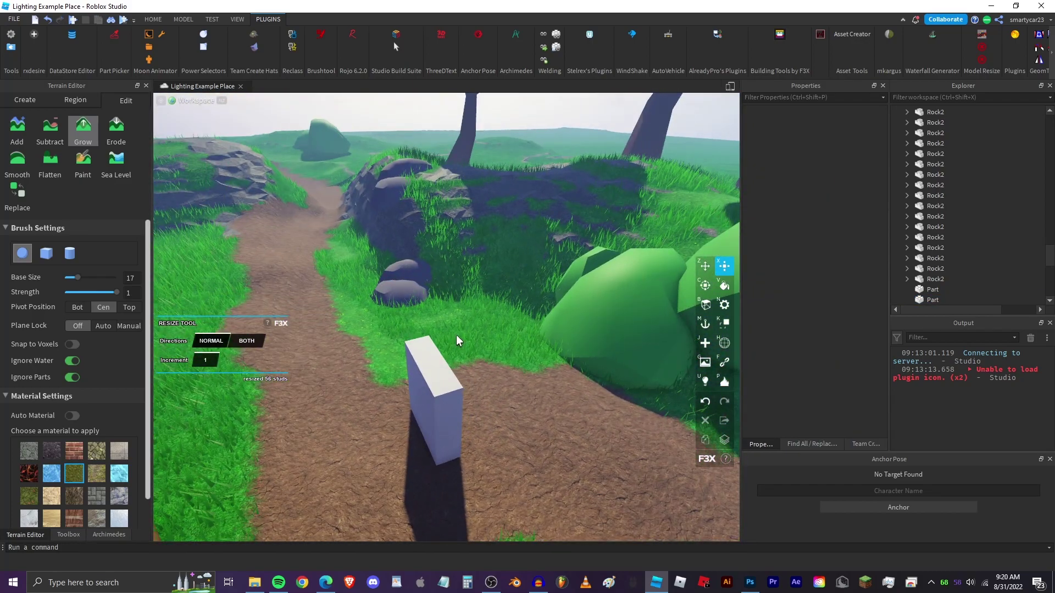
# Look around the forest scene and the waterfall, returning to the blocks on the path.
pyautogui.rightClick(455, 336)
pyautogui.click(437, 341)
pyautogui.press('w')
pyautogui.moveTo(480, 333); pyautogui.dragTo(473, 312, button='right')
pyautogui.press('w')
pyautogui.press('s')
pyautogui.press('w')
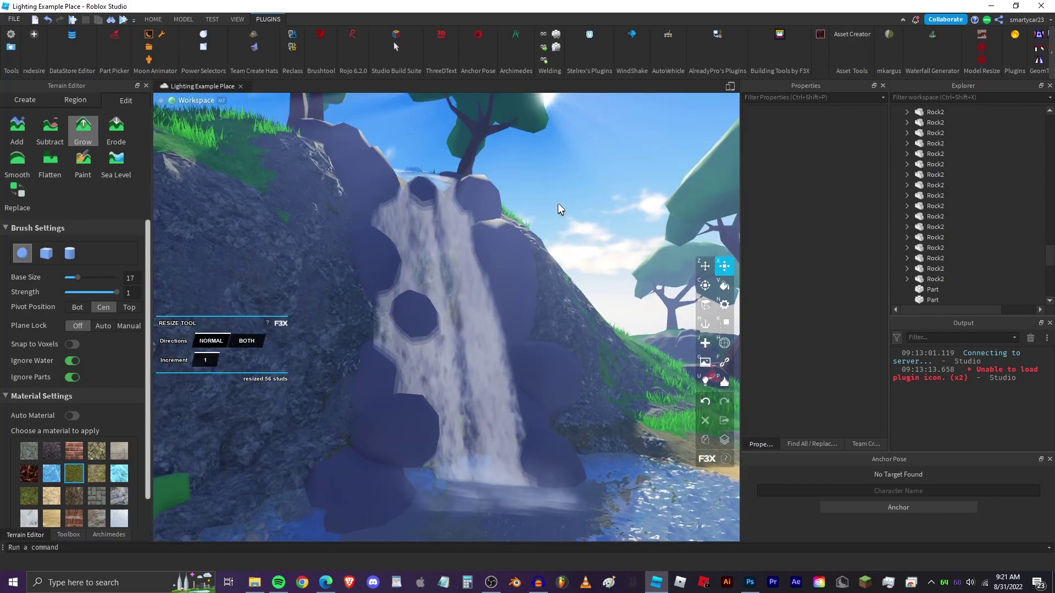
pyautogui.moveTo(559, 203); pyautogui.dragTo(557, 204, button='right')
pyautogui.press('w')
pyautogui.press('w')
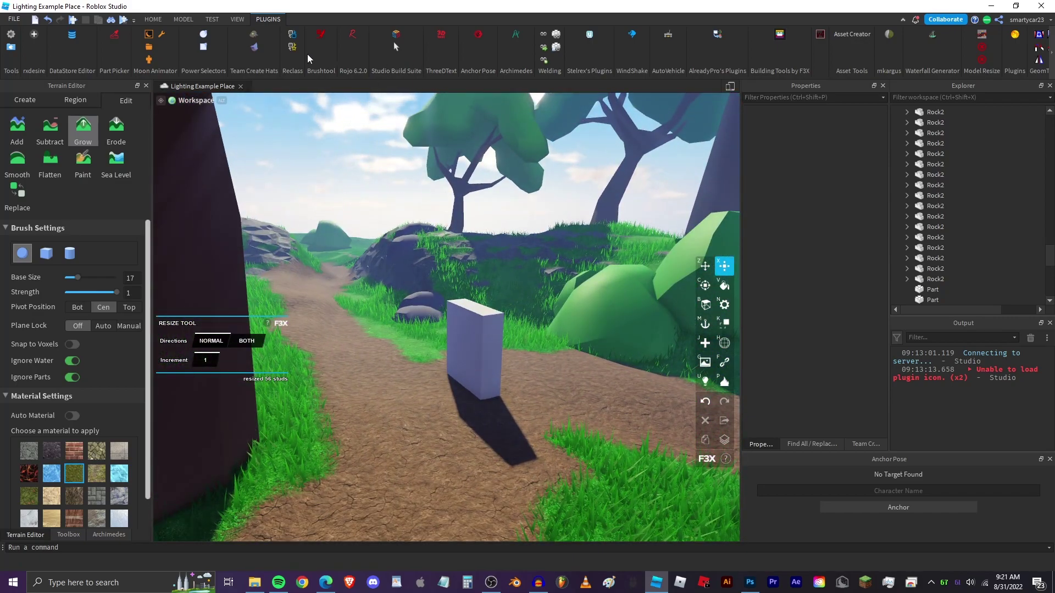
# Activate Circle Select from Power Selectors and brush across the two joined blocks to select both.
pyautogui.click(206, 34)
pyautogui.click(203, 34)
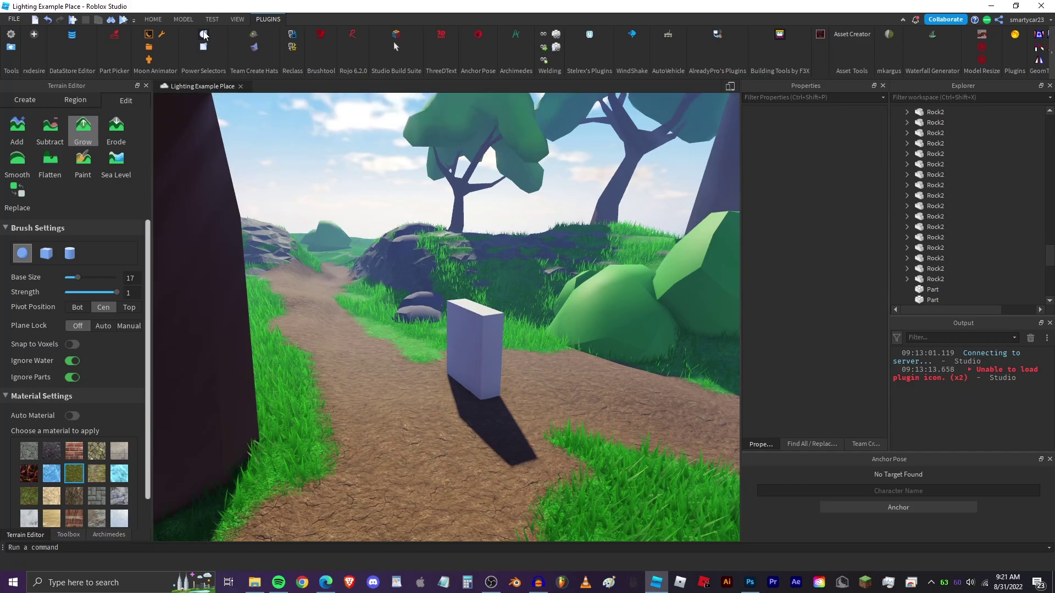
pyautogui.click(203, 46)
pyautogui.click(204, 46)
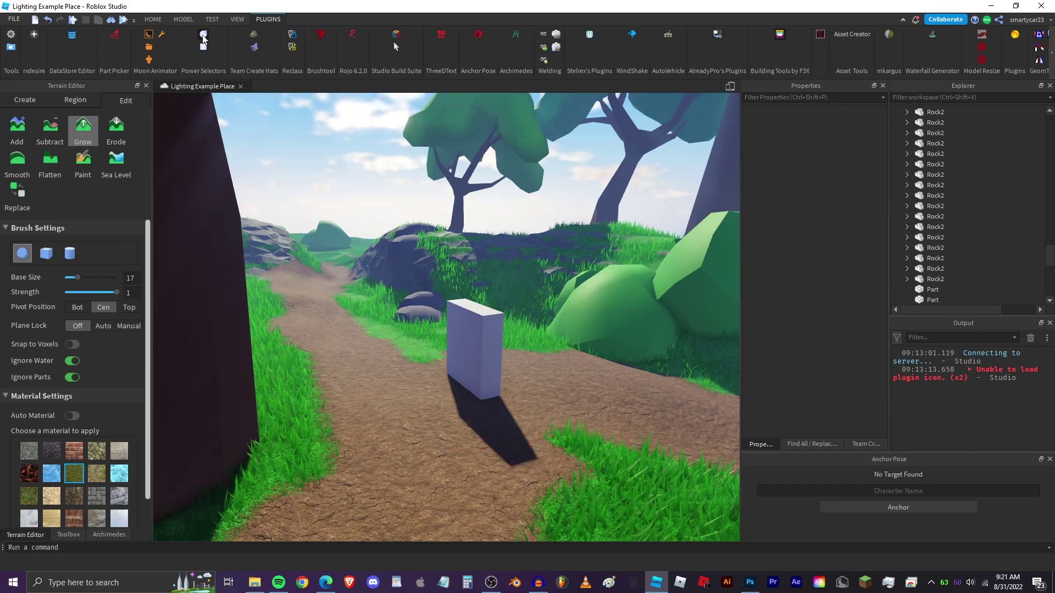
pyautogui.click(204, 35)
pyautogui.press('w')
pyautogui.moveTo(421, 369)
pyautogui.mouseDown(button='right')
pyautogui.moveTo(473, 332)
pyautogui.moveTo(407, 281)
pyautogui.moveTo(499, 284)
pyautogui.moveTo(487, 273)
pyautogui.moveTo(367, 278)
pyautogui.moveTo(317, 337)
pyautogui.moveTo(207, 327)
pyautogui.moveTo(441, 325)
pyautogui.mouseUp(button='right')
pyautogui.press('s')
pyautogui.press('a')
pyautogui.press('d')
pyautogui.moveTo(413, 356)
pyautogui.mouseDown()
pyautogui.moveTo(470, 363)
pyautogui.moveTo(440, 336)
pyautogui.mouseUp()
pyautogui.press('w')
pyautogui.press('d')
pyautogui.moveTo(553, 325); pyautogui.dragTo(495, 324, button='right')
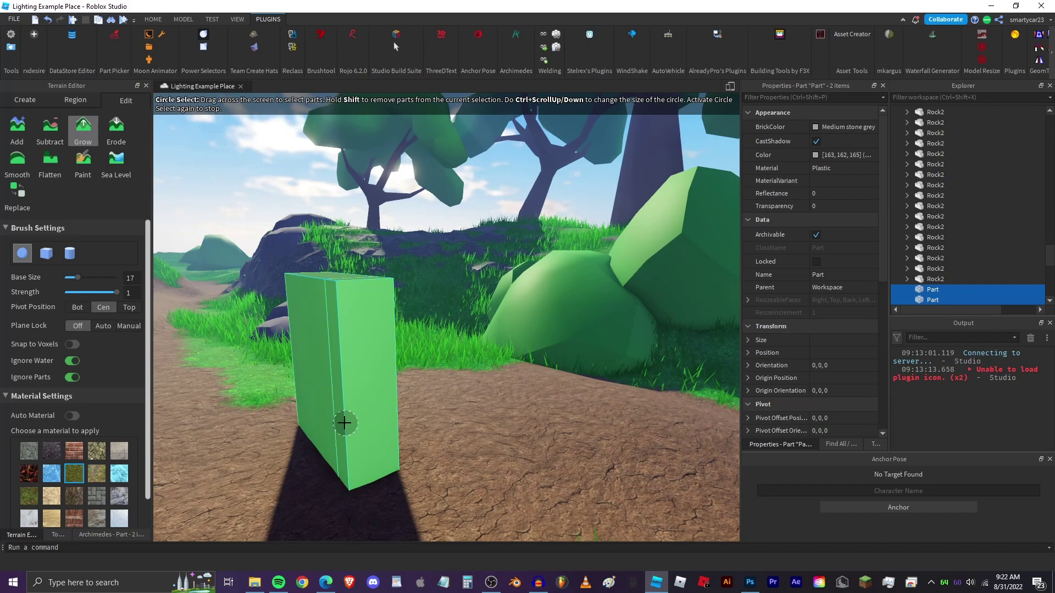
# Pass the Circle Select brush over the bushes beside the path to examine which objects it highlights.
pyautogui.press('a')
pyautogui.moveTo(344, 424); pyautogui.dragTo(369, 417, button='right')
pyautogui.press('d')
pyautogui.press('w')
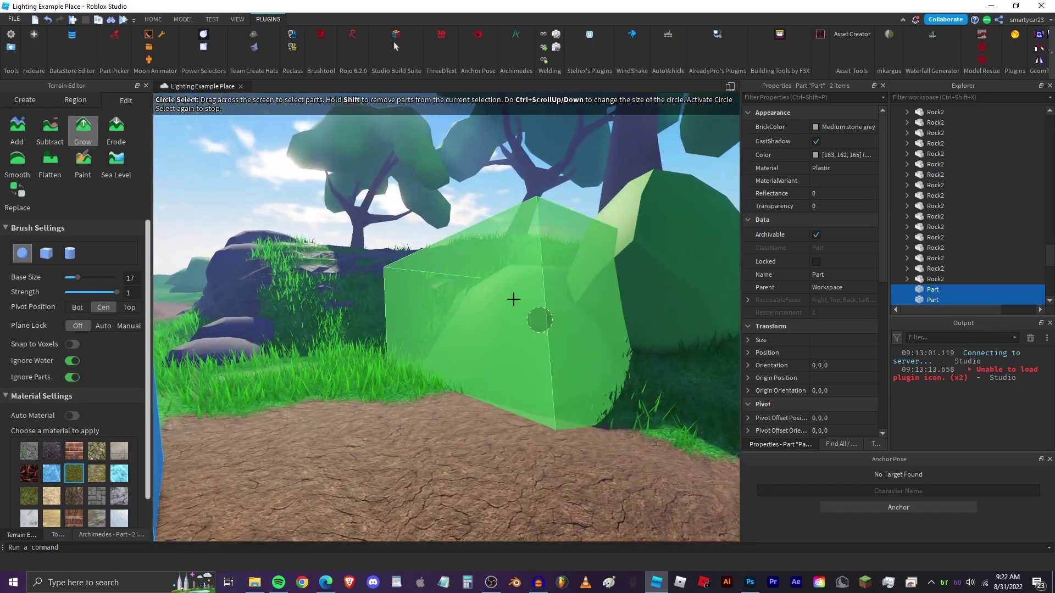
pyautogui.press('s')
pyautogui.press('s')
pyautogui.moveTo(517, 340); pyautogui.dragTo(499, 347, button='right')
pyautogui.press('w')
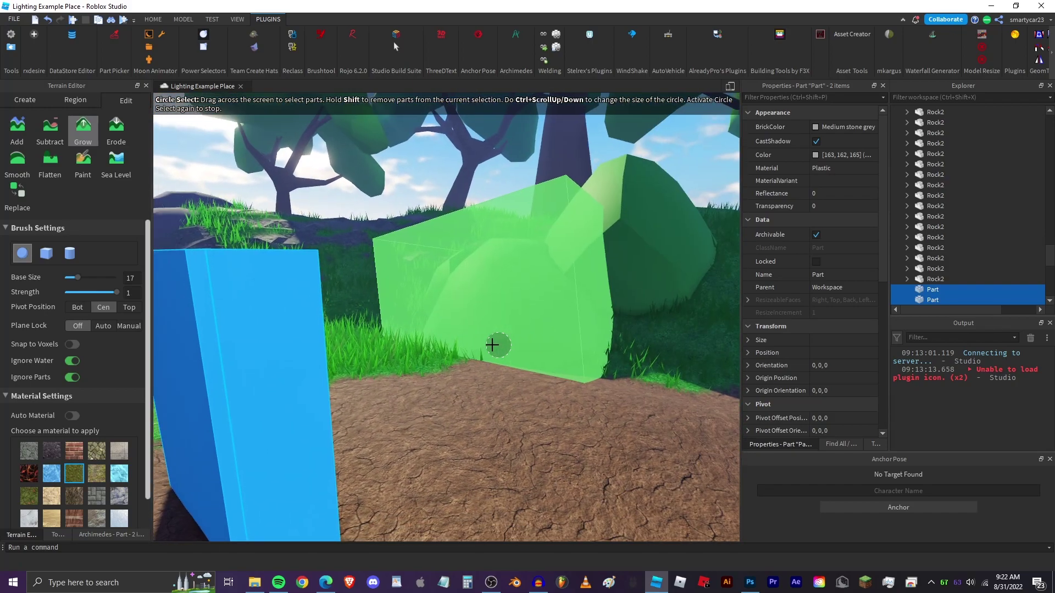
# Switch to the standard Select tool, try a marquee selection near the blocks, and leave nothing selected.
pyautogui.click(153, 20)
pyautogui.click(86, 42)
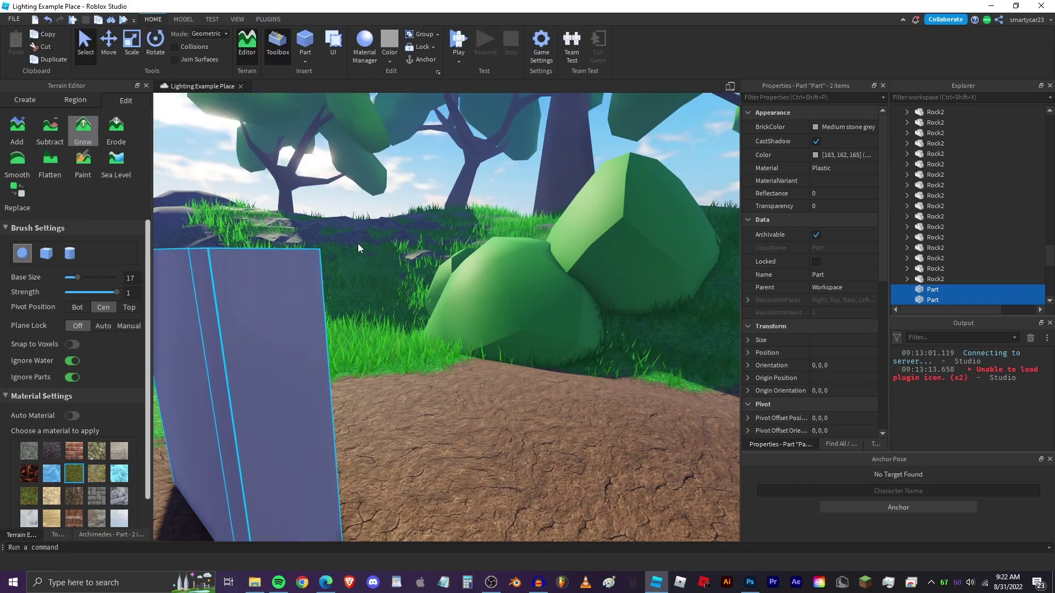
pyautogui.click(357, 245)
pyautogui.press('s')
pyautogui.moveTo(380, 286); pyautogui.dragTo(358, 298, button='right')
pyautogui.moveTo(337, 276); pyautogui.dragTo(559, 418)
pyautogui.press('d')
pyautogui.press('w')
pyautogui.click(463, 396)
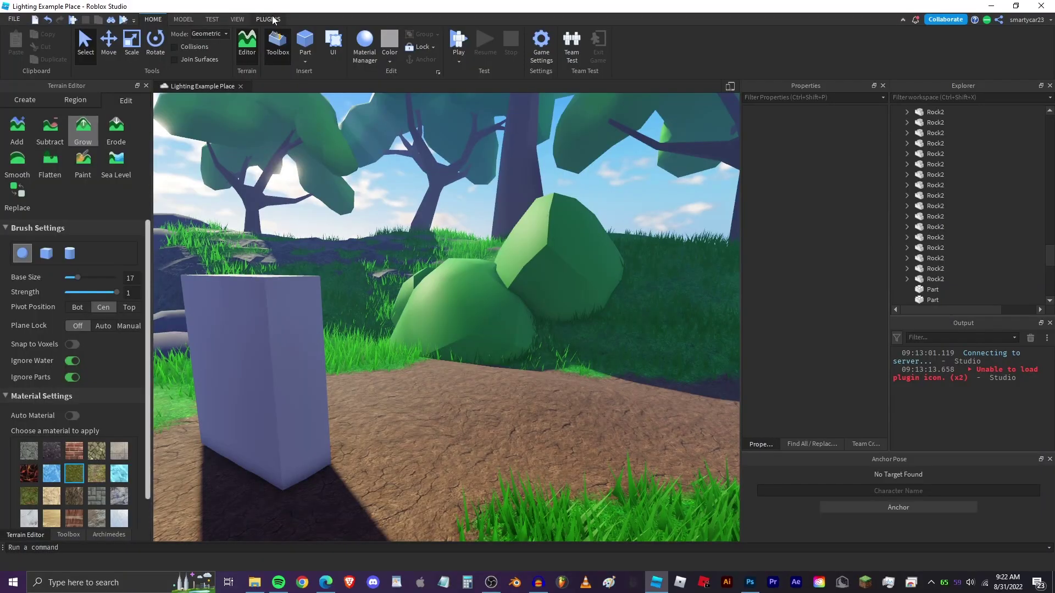
# Activate Rectangle Select from Power Selectors and draw a selection rectangle around both joined blocks.
pyautogui.click(268, 19)
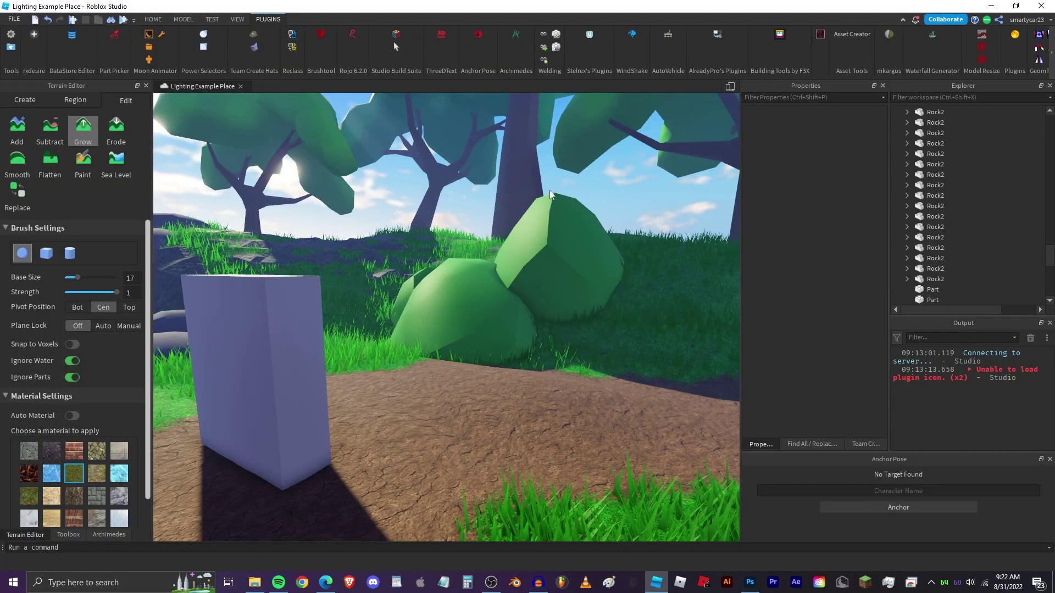
pyautogui.moveTo(549, 190); pyautogui.dragTo(575, 139, button='middle')
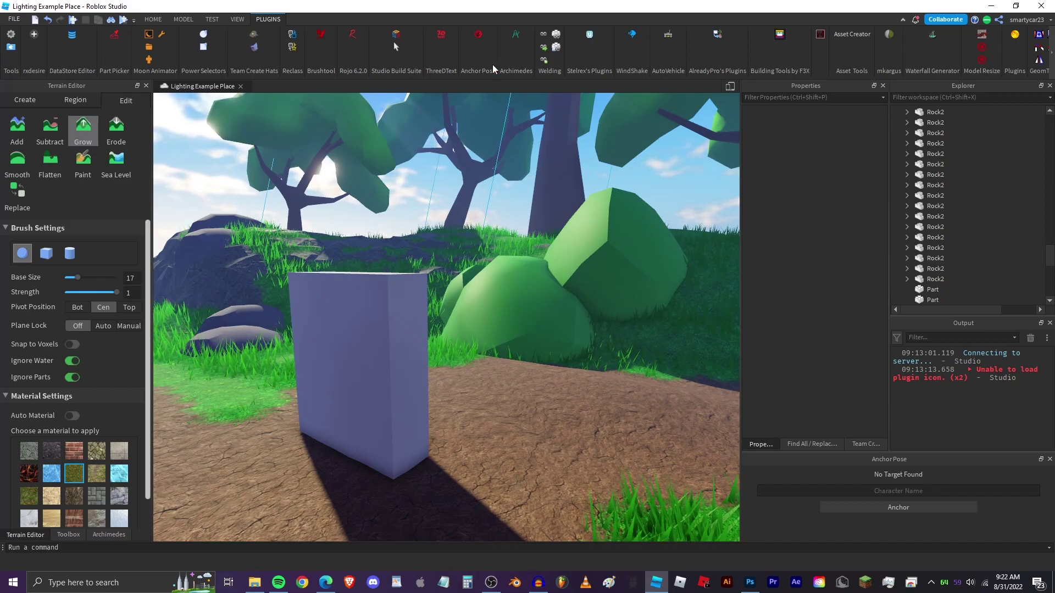
pyautogui.click(204, 47)
pyautogui.press('s')
pyautogui.moveTo(414, 297); pyautogui.dragTo(413, 298, button='right')
pyautogui.press('a')
pyautogui.moveTo(407, 242); pyautogui.dragTo(558, 350)
# Look at the two selected blocks from different positions along the path.
pyautogui.press('w')
pyautogui.press('w')
pyautogui.moveTo(447, 326); pyautogui.dragTo(447, 326, button='right')
pyautogui.press('a')
pyautogui.press('d')
pyautogui.press('d')
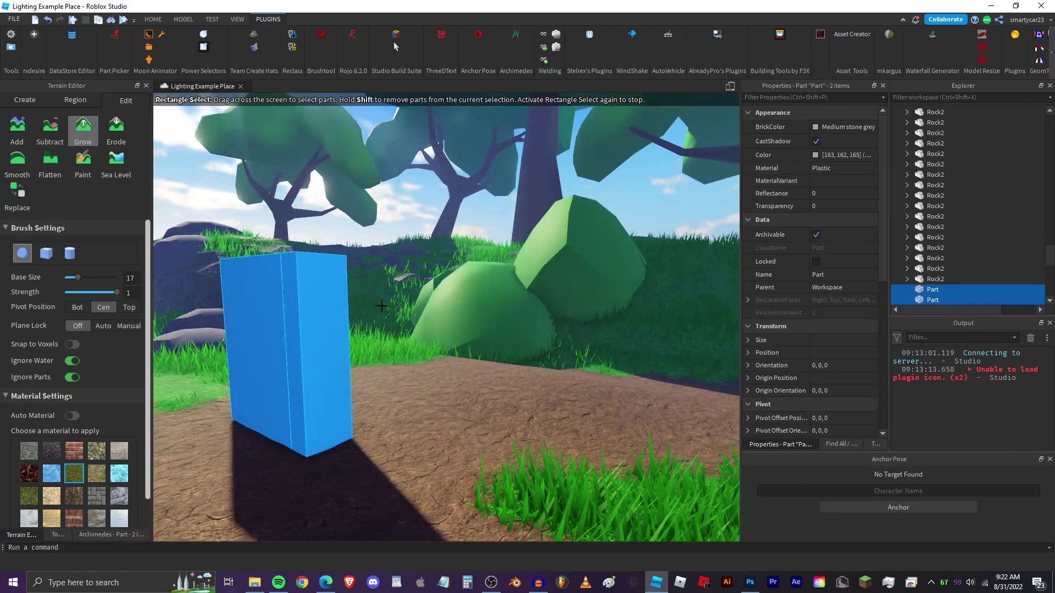
pyautogui.press('a')
pyautogui.press('d')
pyautogui.press('a')
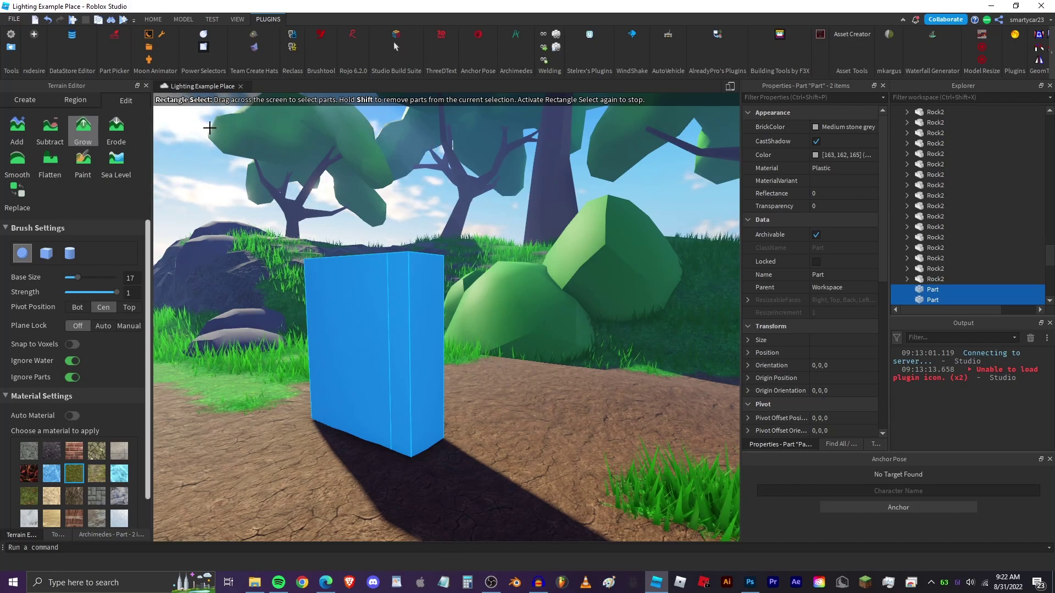
# Leave Rectangle Select, clear the block selection, and toggle the Power Selectors tools on and off.
pyautogui.press('b')
pyautogui.click(508, 395)
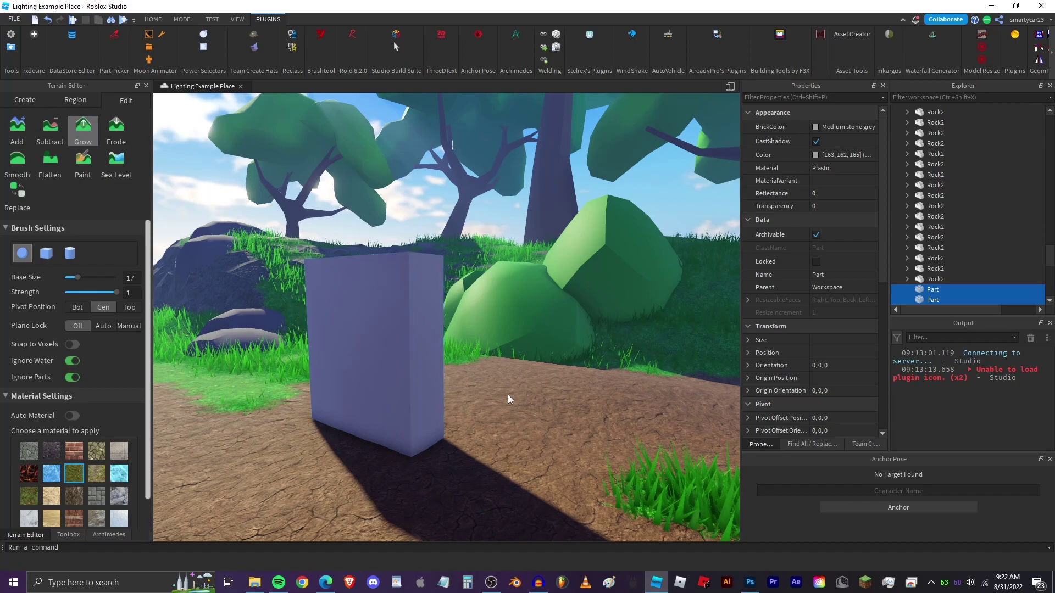
pyautogui.press('c')
pyautogui.press('c')
pyautogui.press('c')
pyautogui.press('c')
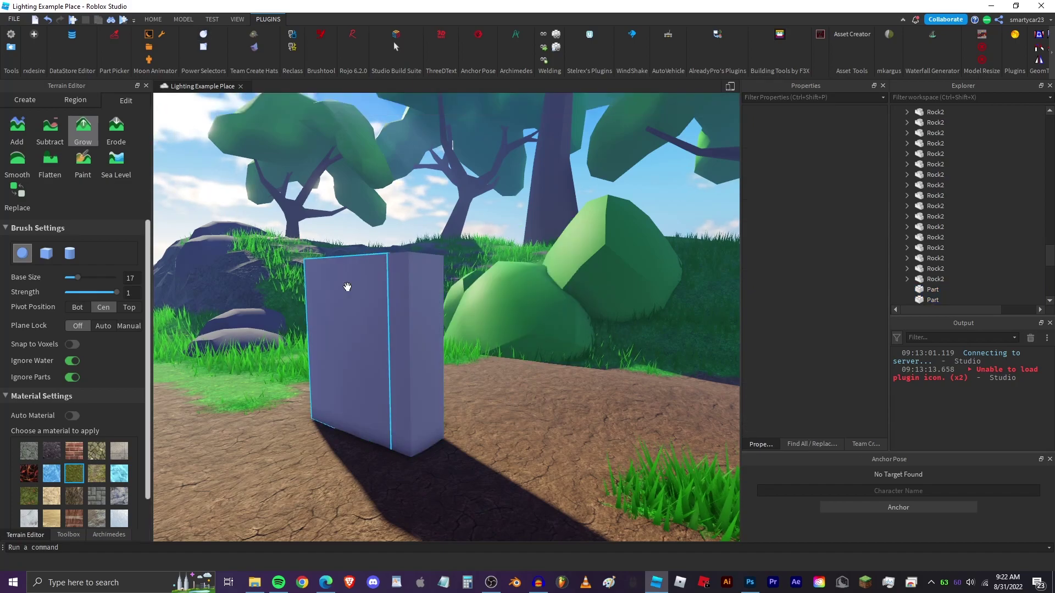
pyautogui.press('b')
pyautogui.press('b')
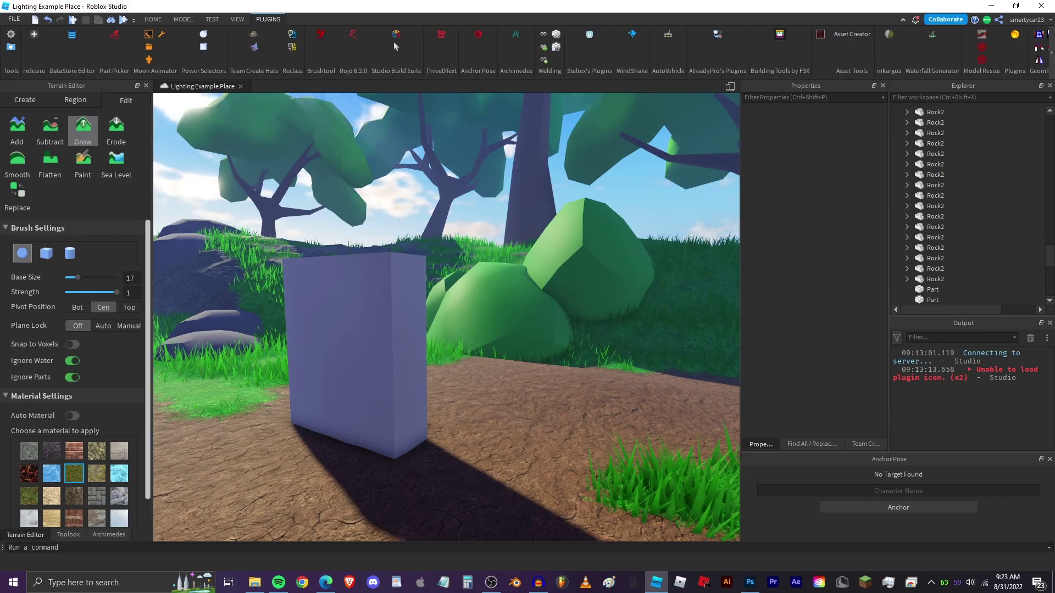
# Open the Brushtool plugin and fly along the path to the lone tree beyond the rocky hill.
pyautogui.scroll(-3, 387, 336)
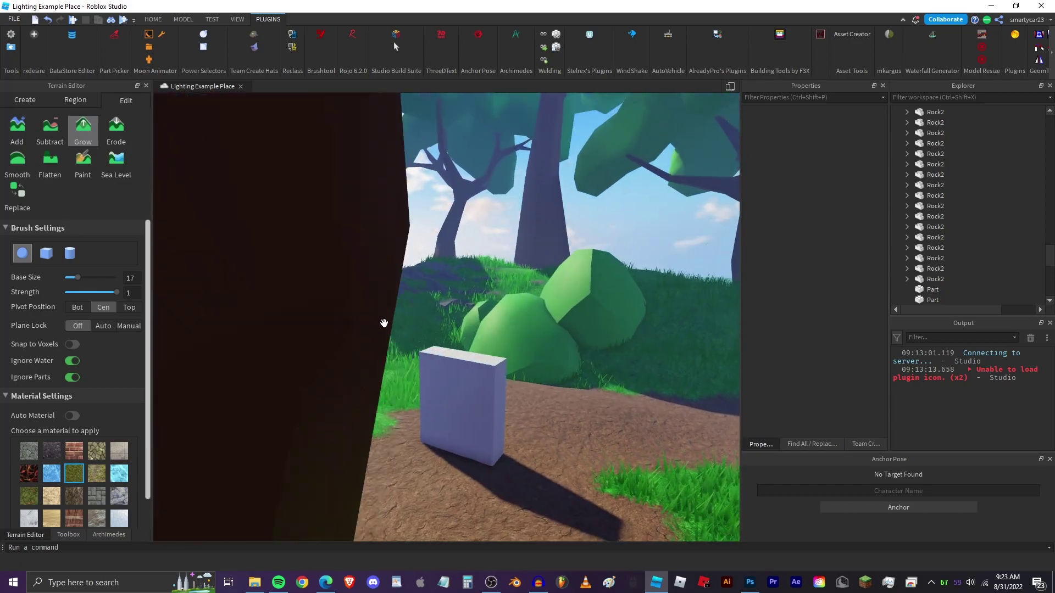
pyautogui.moveTo(378, 309); pyautogui.dragTo(363, 310, button='right')
pyautogui.scroll(-2, 378, 309)
pyautogui.scroll(2, 377, 310)
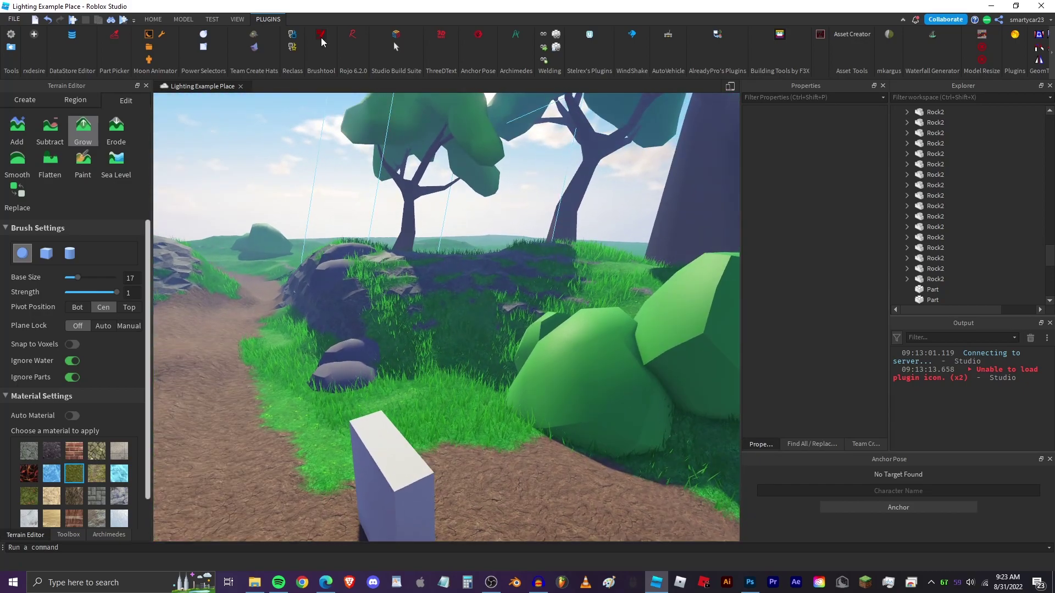
pyautogui.click(321, 37)
pyautogui.moveTo(483, 183); pyautogui.dragTo(468, 183, button='right')
pyautogui.click(88, 499)
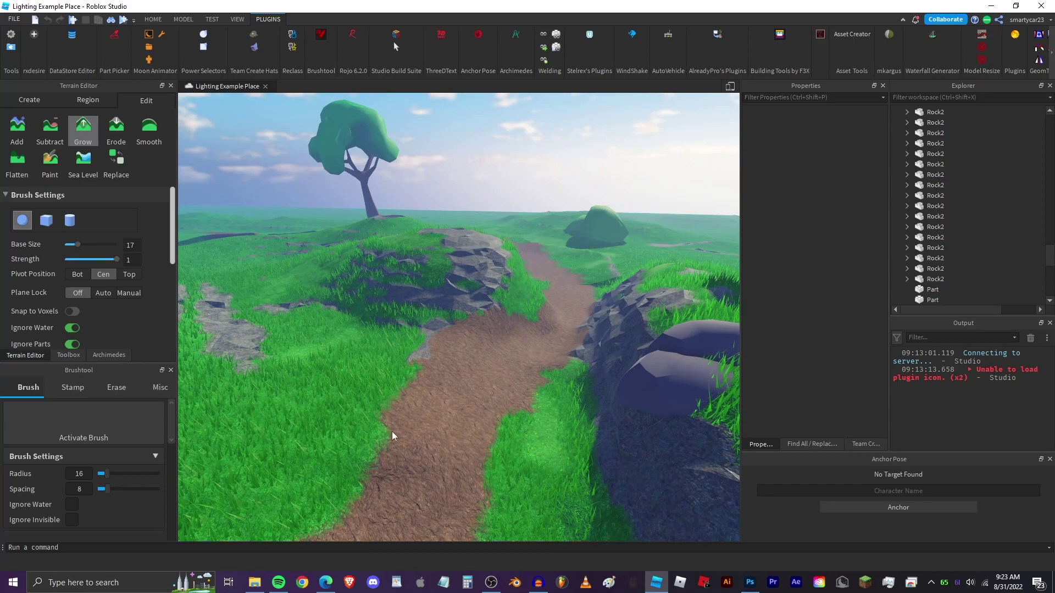
pyautogui.moveTo(390, 377); pyautogui.dragTo(409, 376, button='right')
pyautogui.press('w')
pyautogui.press('e')
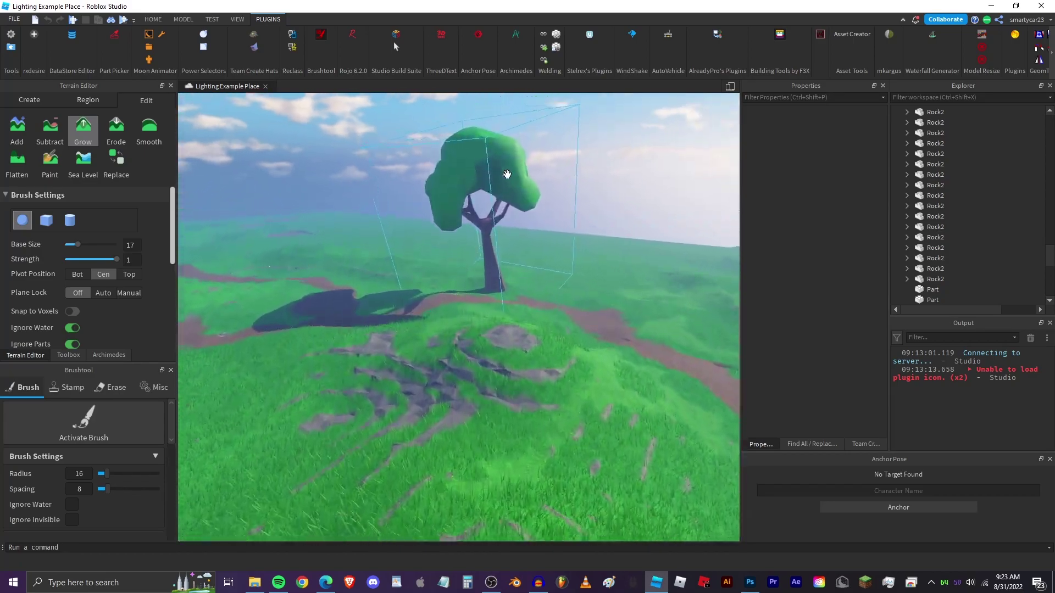
# Disable the Tree brush in Brushtool so that only the Model brush is enabled.
pyautogui.click(506, 172)
pyautogui.scroll(-6, 131, 493)
pyautogui.click(97, 443)
pyautogui.moveTo(311, 443); pyautogui.dragTo(330, 441, button='right')
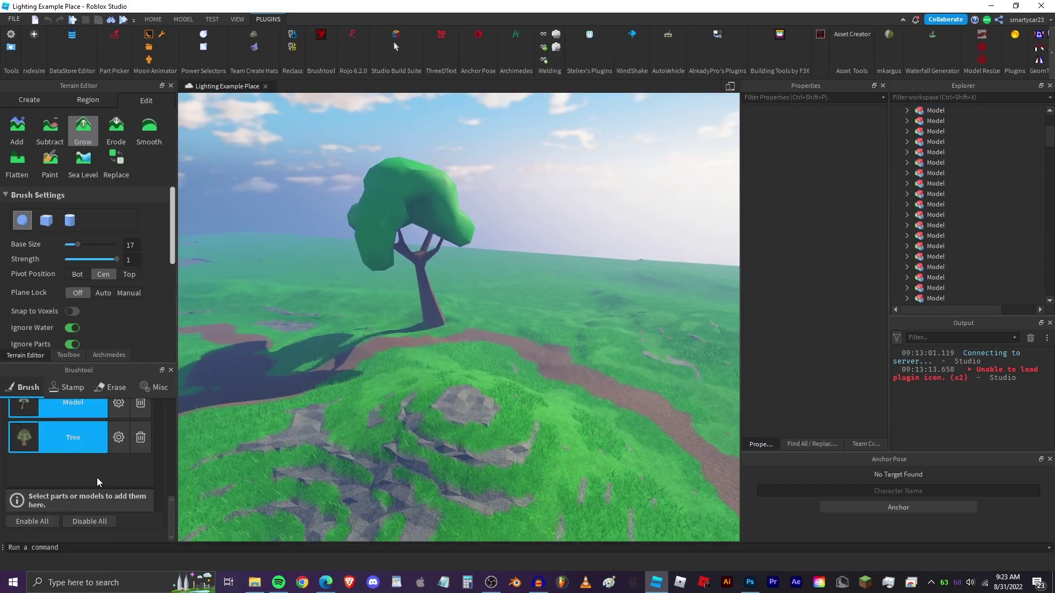
pyautogui.click(84, 442)
pyautogui.scroll(4, 97, 464)
# Select the lone tree model and examine the option for adding it to the Brushtool brushes.
pyautogui.click(373, 250)
pyautogui.click(584, 245)
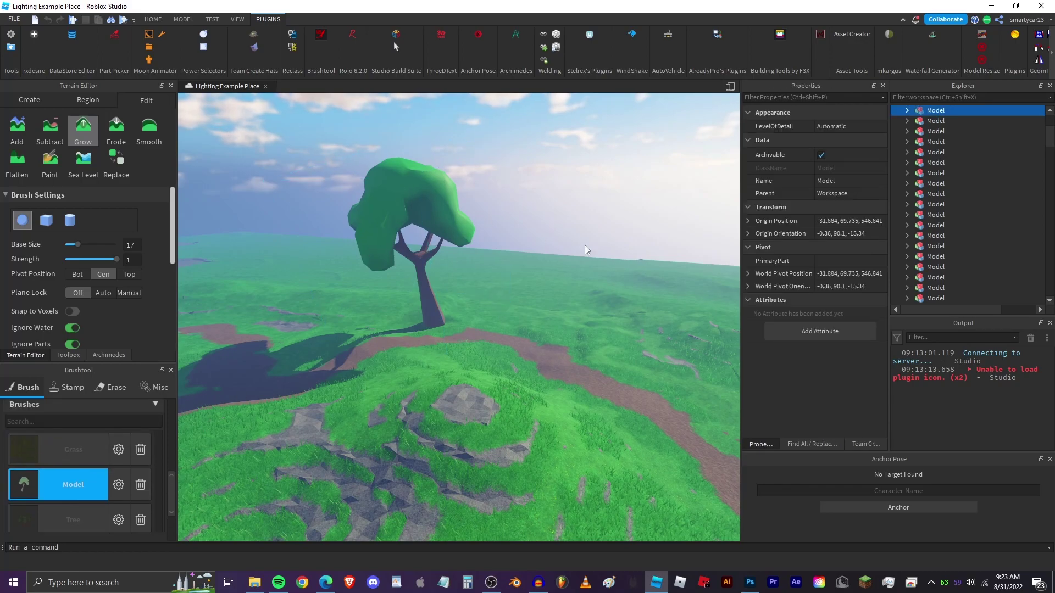
pyautogui.press('w')
pyautogui.press('e')
pyautogui.click(410, 211)
pyautogui.scroll(-3, 87, 514)
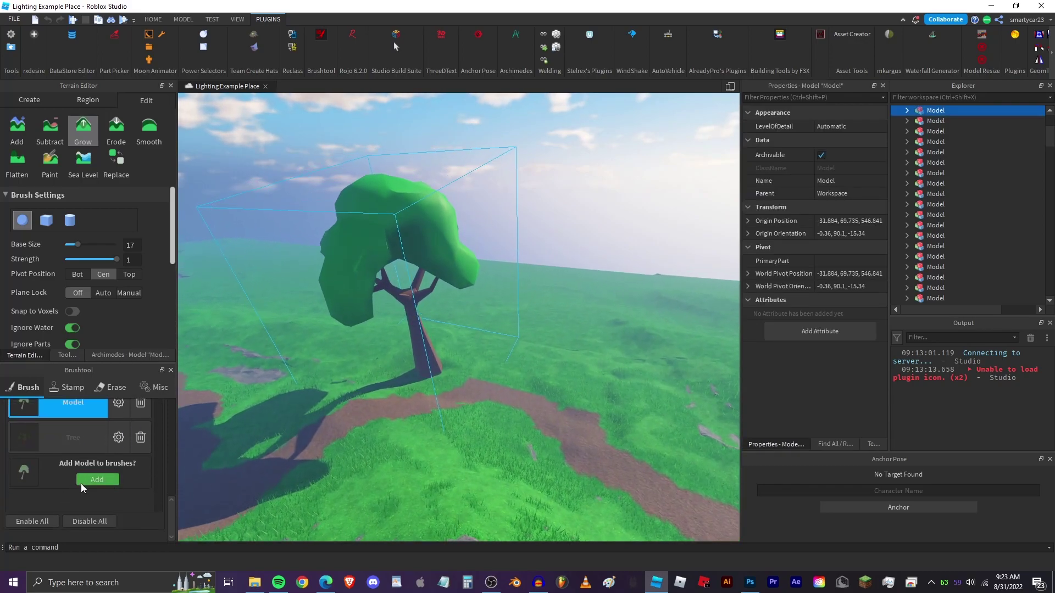
# Set the Brushtool brush radius to 33 and the spacing to 10.
pyautogui.scroll(4, 97, 477)
pyautogui.scroll(-1, 97, 462)
pyautogui.scroll(3, 87, 422)
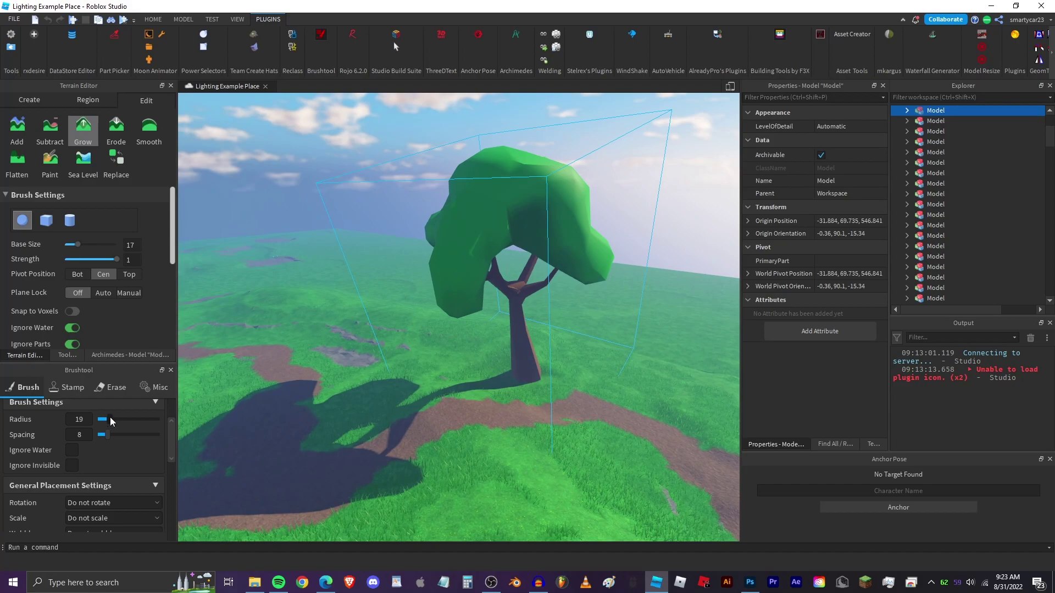
pyautogui.scroll(2, 407, 317)
pyautogui.moveTo(412, 316); pyautogui.dragTo(404, 317, button='right')
pyautogui.press('w')
pyautogui.press('a')
pyautogui.press('e')
pyautogui.scroll(3, 101, 456)
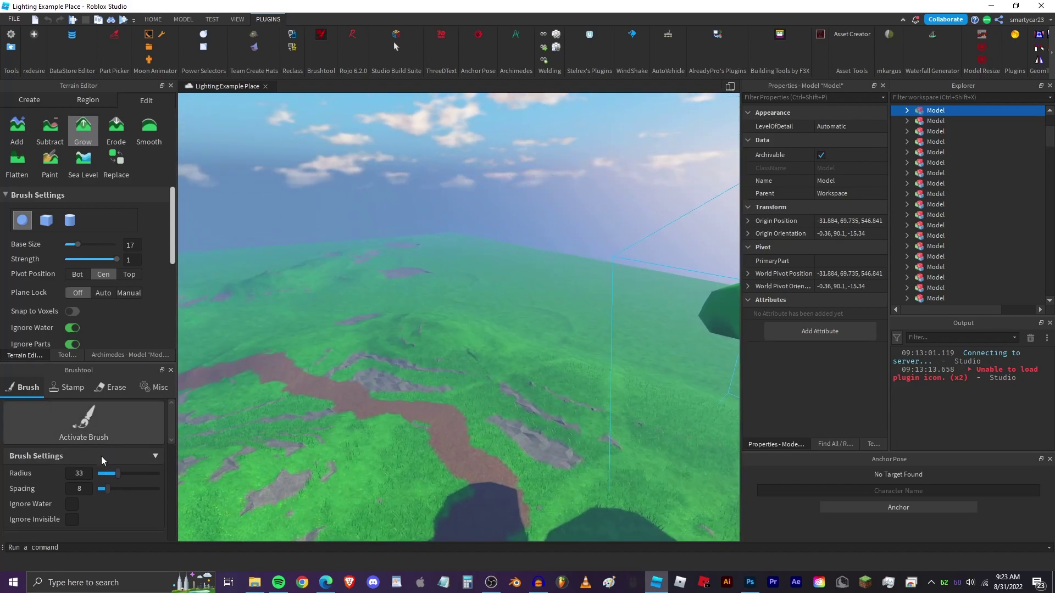
pyautogui.click(109, 488)
# Set the brush placement scale to Random with factors from 0.6 to 1.2, and deselect the tree.
pyautogui.scroll(-3, 88, 495)
pyautogui.click(97, 491)
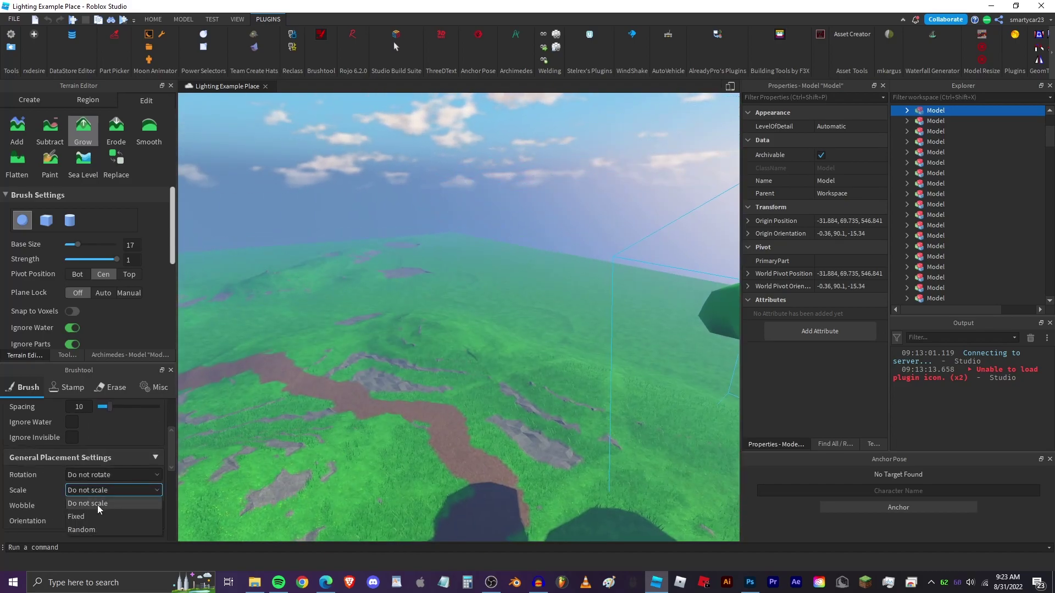
pyautogui.click(74, 527)
pyautogui.scroll(-3, 104, 424)
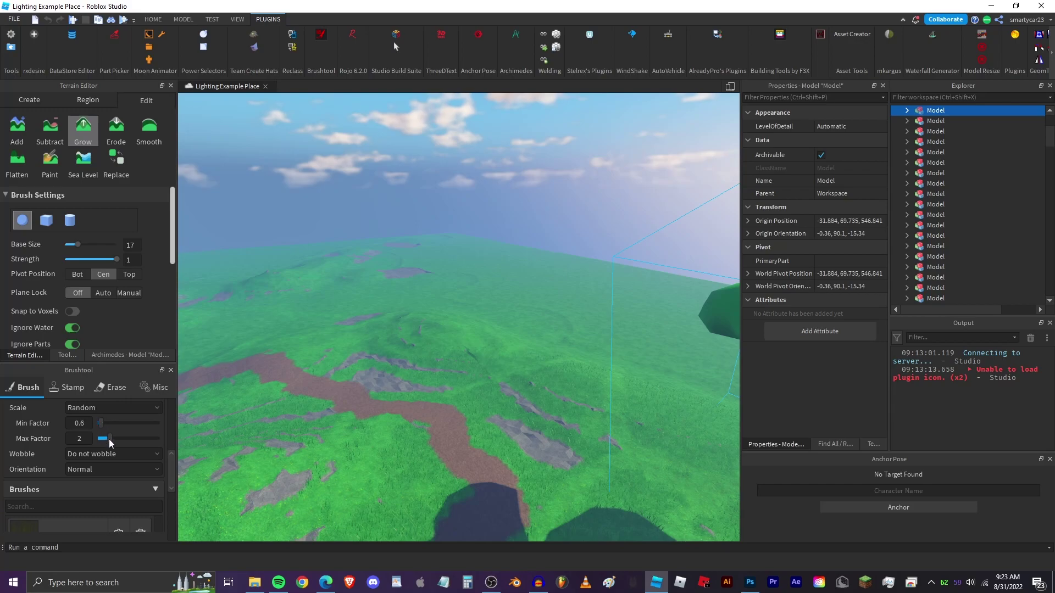
pyautogui.click(341, 379)
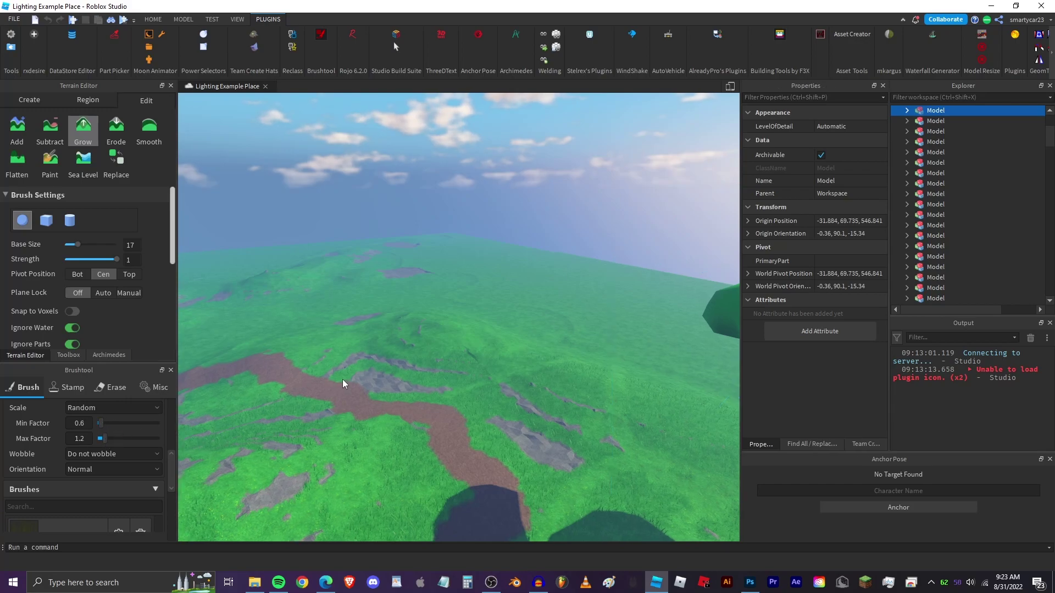
# Activate the Brushtool brush above the open grass beside the path.
pyautogui.moveTo(341, 380); pyautogui.dragTo(336, 383, button='right')
pyautogui.press('w')
pyautogui.press('a')
pyautogui.scroll(6, 112, 454)
pyautogui.click(92, 440)
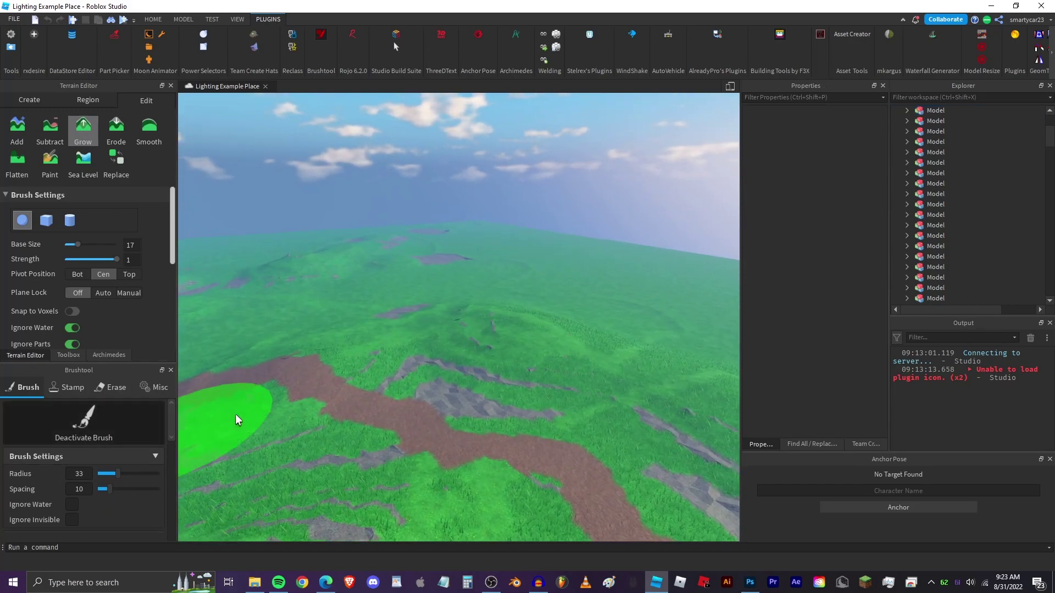
# Try painting a stroke of trees across the grass beside the path, and undo it.
pyautogui.click(358, 345)
pyautogui.moveTo(221, 314); pyautogui.dragTo(310, 319, button='right')
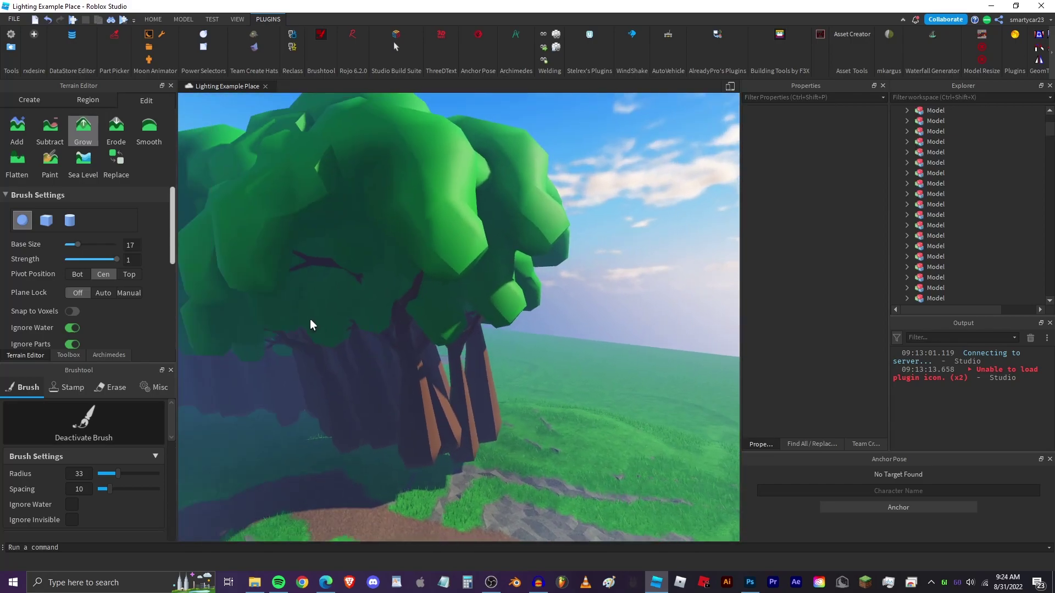
pyautogui.hotkey('ctrl', 'z')
# Set the brush spacing to 50 and the placement rotation to Random between -360 and 360.
pyautogui.moveTo(110, 490); pyautogui.dragTo(248, 479)
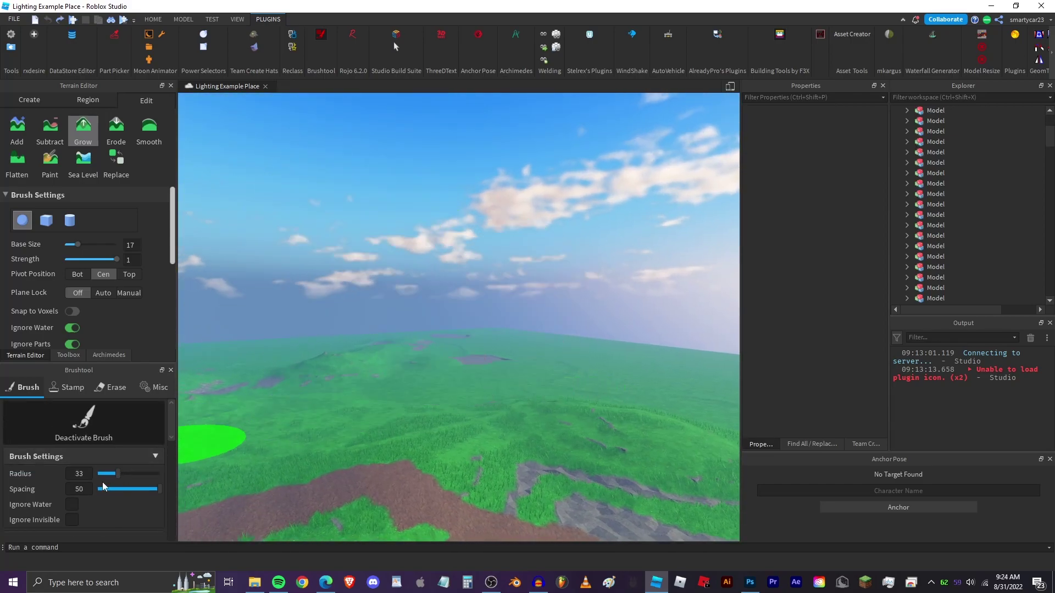
pyautogui.scroll(-5, 82, 484)
pyautogui.scroll(3, 45, 492)
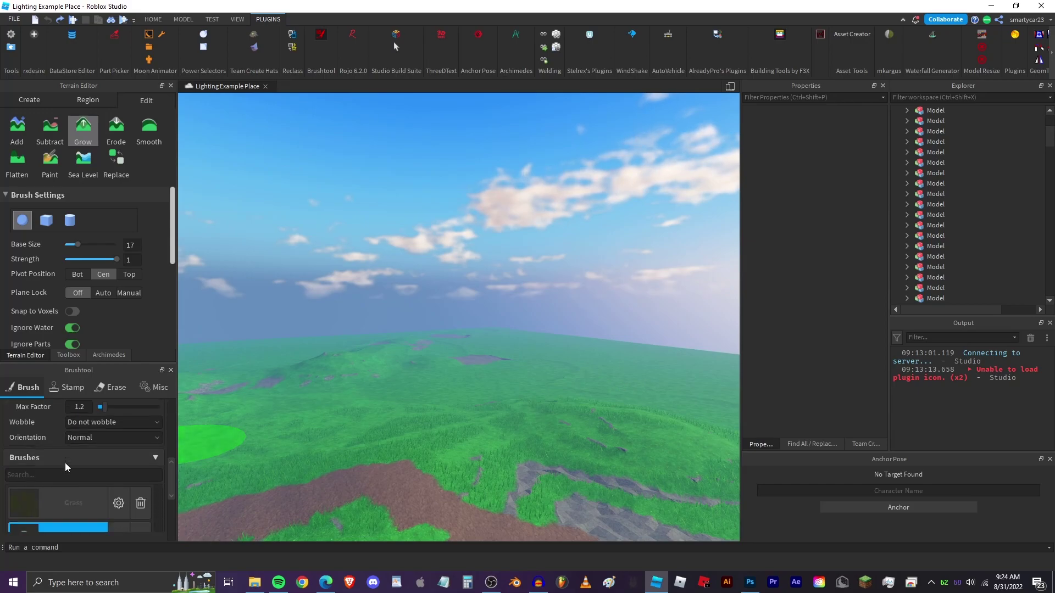
pyautogui.click(113, 475)
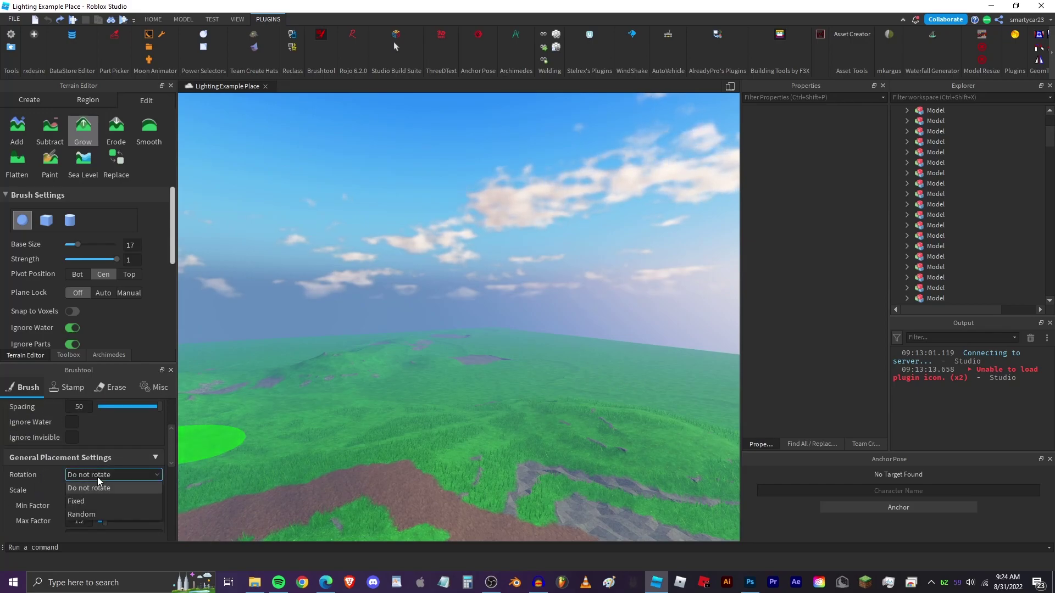
pyautogui.click(88, 499)
pyautogui.scroll(-3, 110, 451)
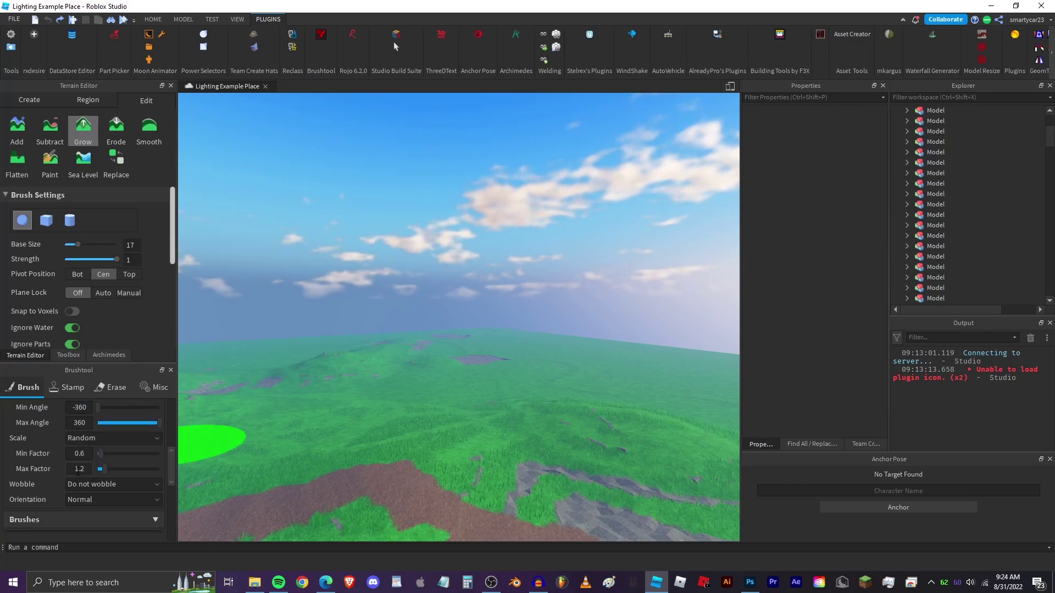
# Set the brush placement wobble to Random with angles from 0 to 5.
pyautogui.scroll(3, 97, 487)
pyautogui.scroll(-6, 52, 500)
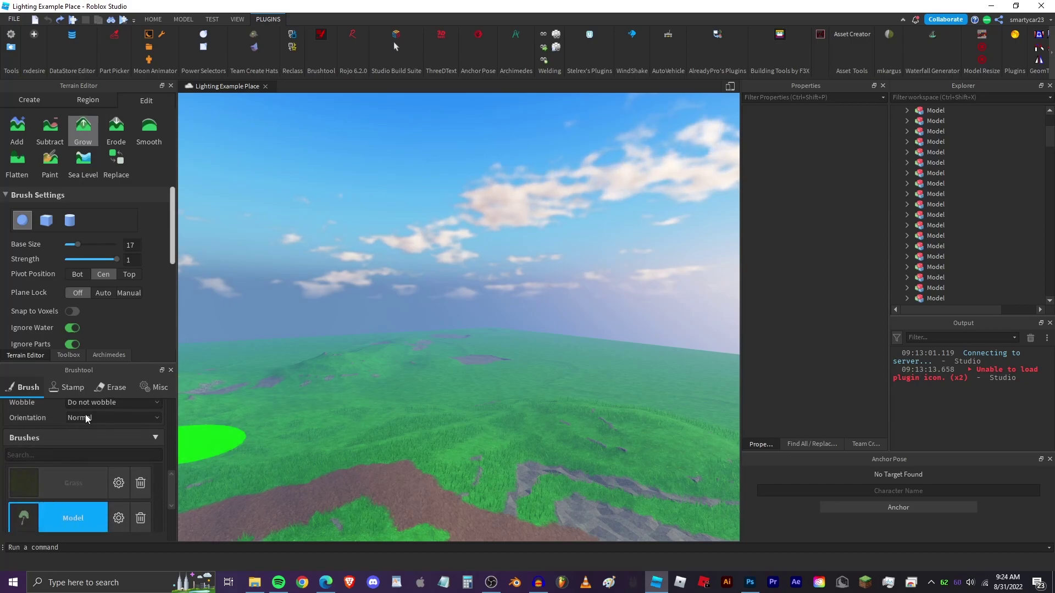
pyautogui.click(113, 402)
pyautogui.click(110, 427)
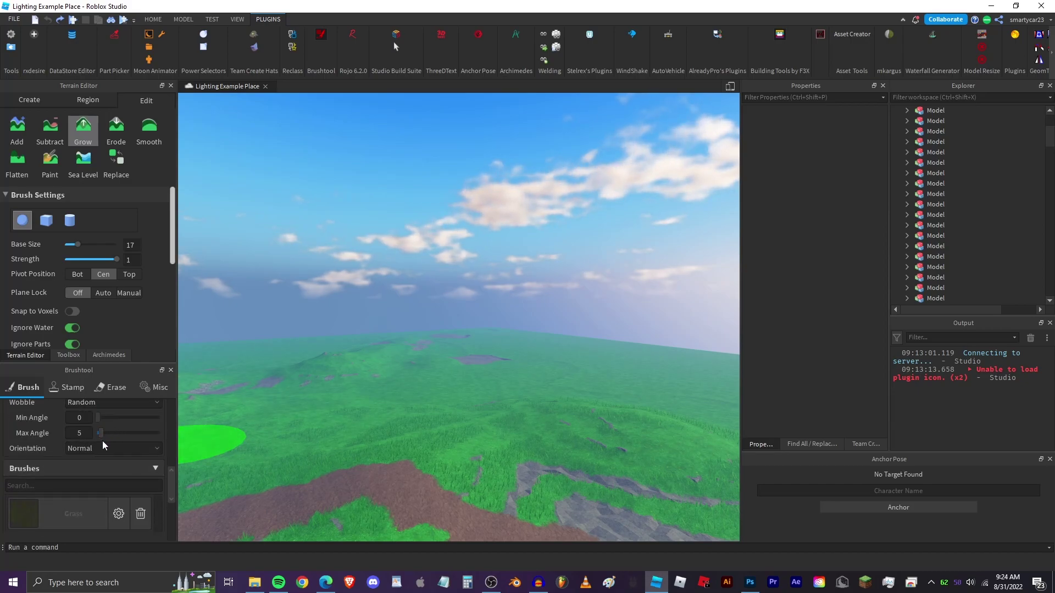
# Open the Model brush's individual settings and set its vertical offset to Fixed.
pyautogui.scroll(-4, 102, 441)
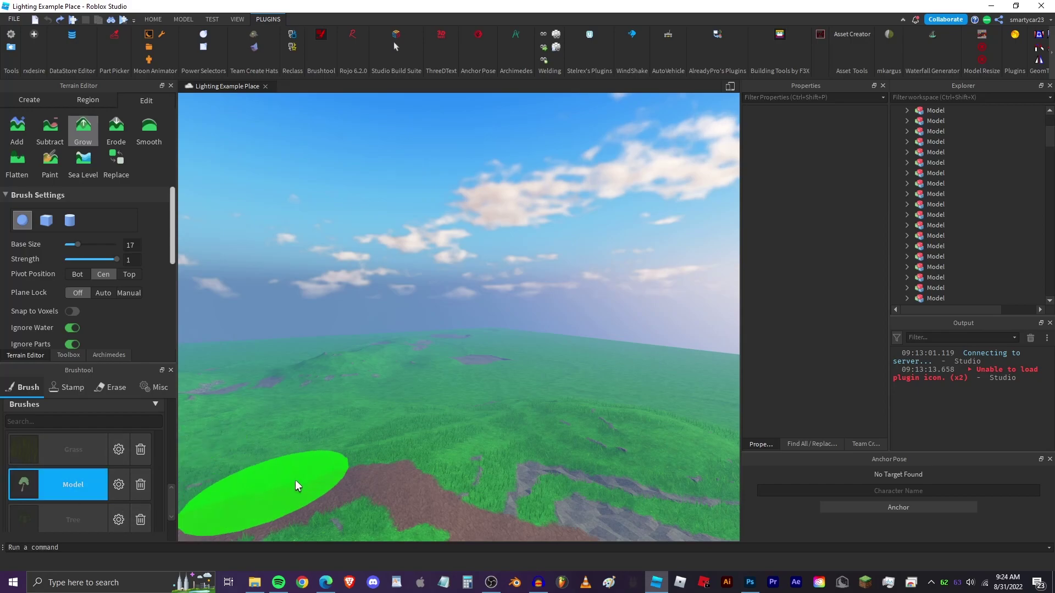
pyautogui.click(120, 486)
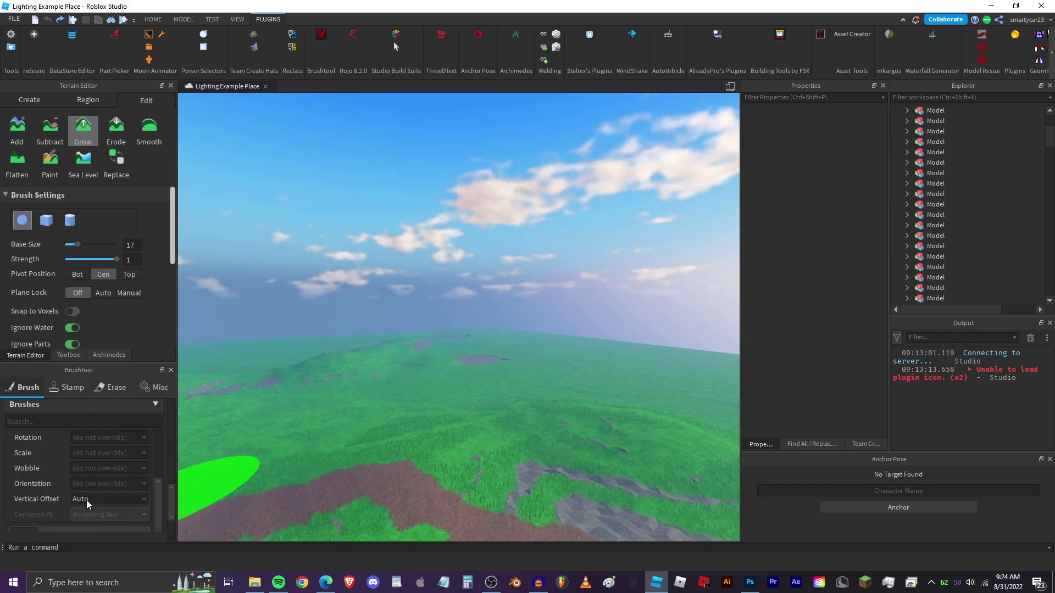
pyautogui.click(87, 499)
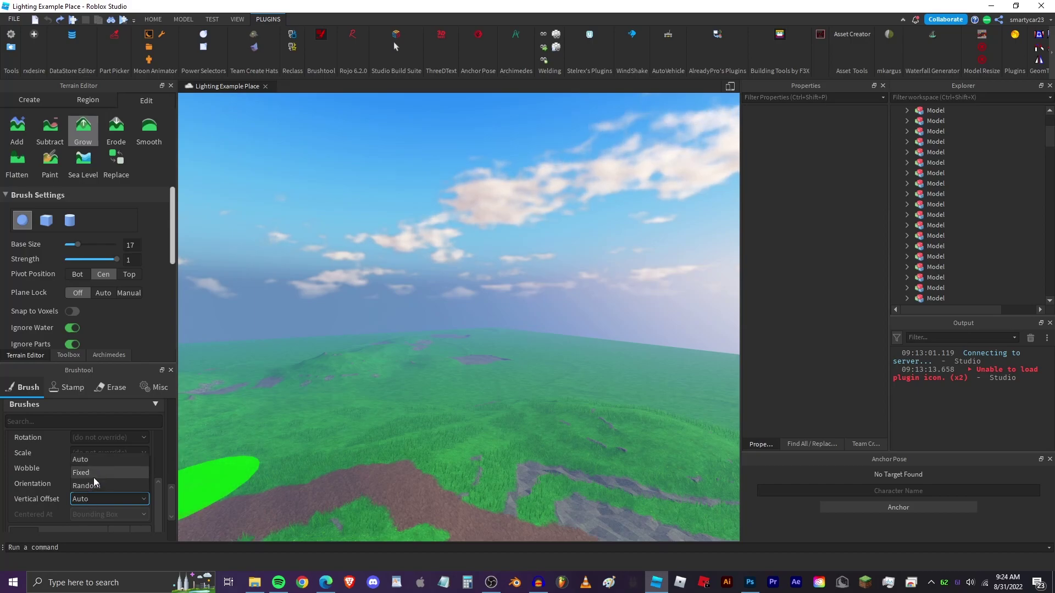
pyautogui.click(93, 473)
# Try painting trees with the fixed vertical offset, raise it to 10 studs for a second stroke, and undo both strokes.
pyautogui.moveTo(389, 440); pyautogui.dragTo(439, 404)
pyautogui.hotkey('ctrl', 'z')
pyautogui.moveTo(122, 515); pyautogui.dragTo(131, 516)
pyautogui.moveTo(407, 404)
pyautogui.mouseDown()
pyautogui.moveTo(392, 386)
pyautogui.moveTo(330, 429)
pyautogui.mouseUp()
pyautogui.hotkey('ctrl', 'z')
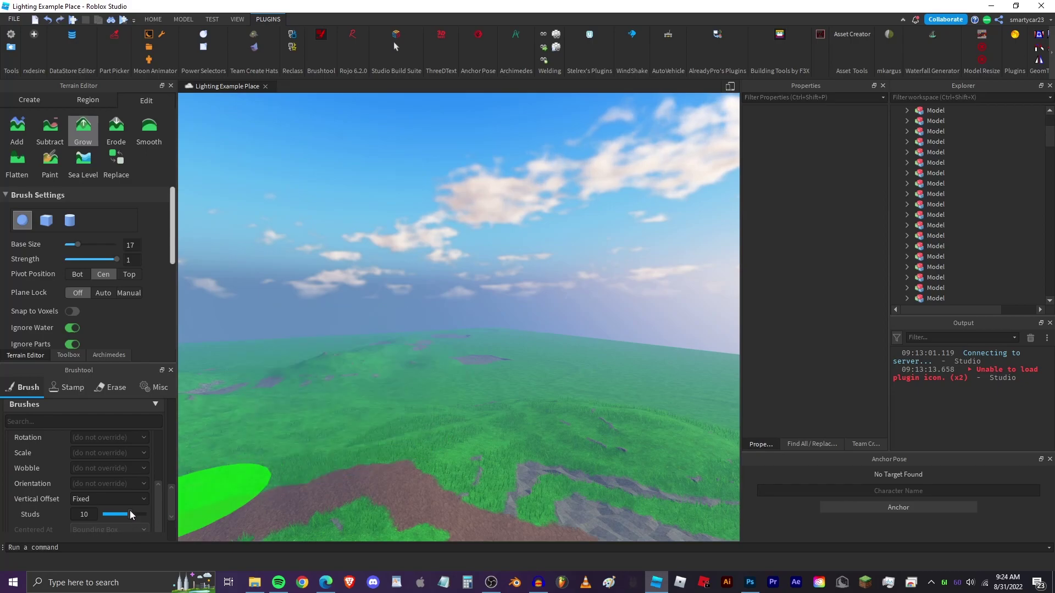
# Set the Model brush's fixed vertical offset to 40 studs and paint trees beside the path.
pyautogui.moveTo(131, 514); pyautogui.dragTo(148, 515)
pyautogui.doubleClick(84, 514)
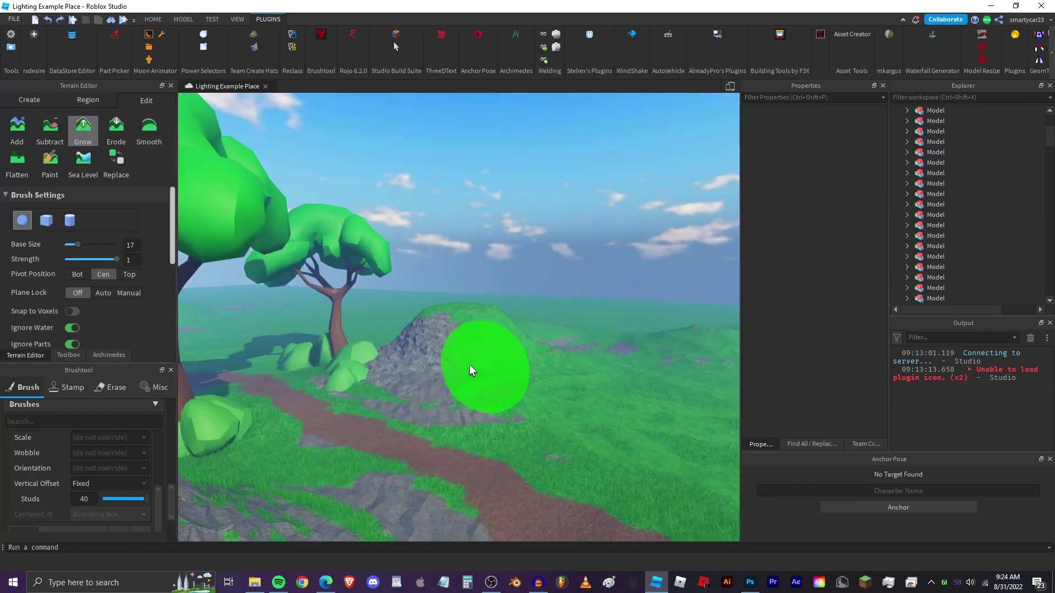
pyautogui.moveTo(469, 364); pyautogui.dragTo(576, 335, button='right')
# Set the maximum scale factor to 0.9 and paint trees along both sides of the path.
pyautogui.scroll(-5, 90, 487)
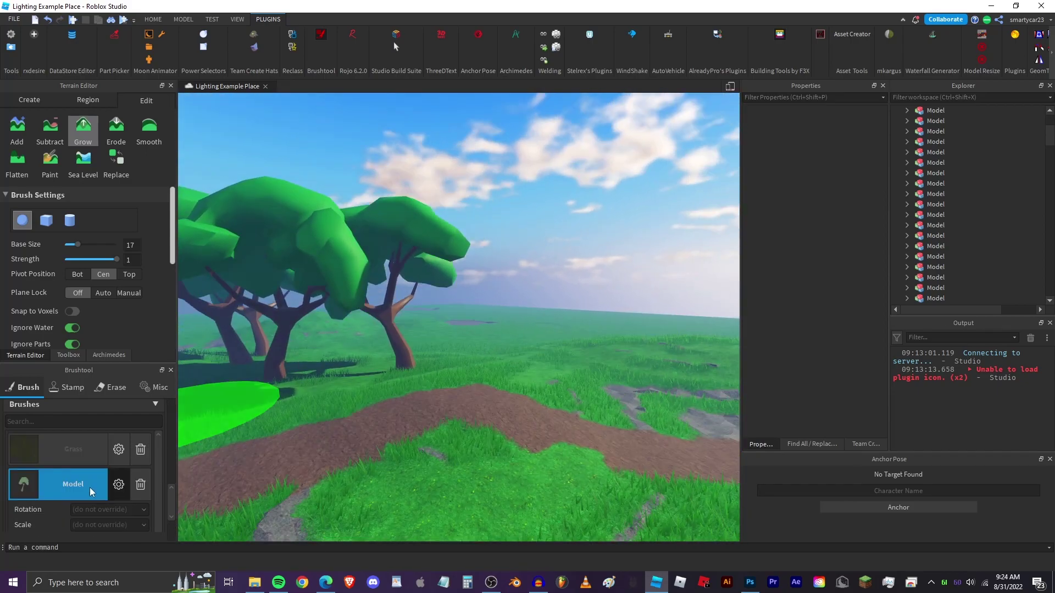
pyautogui.scroll(-5, 105, 467)
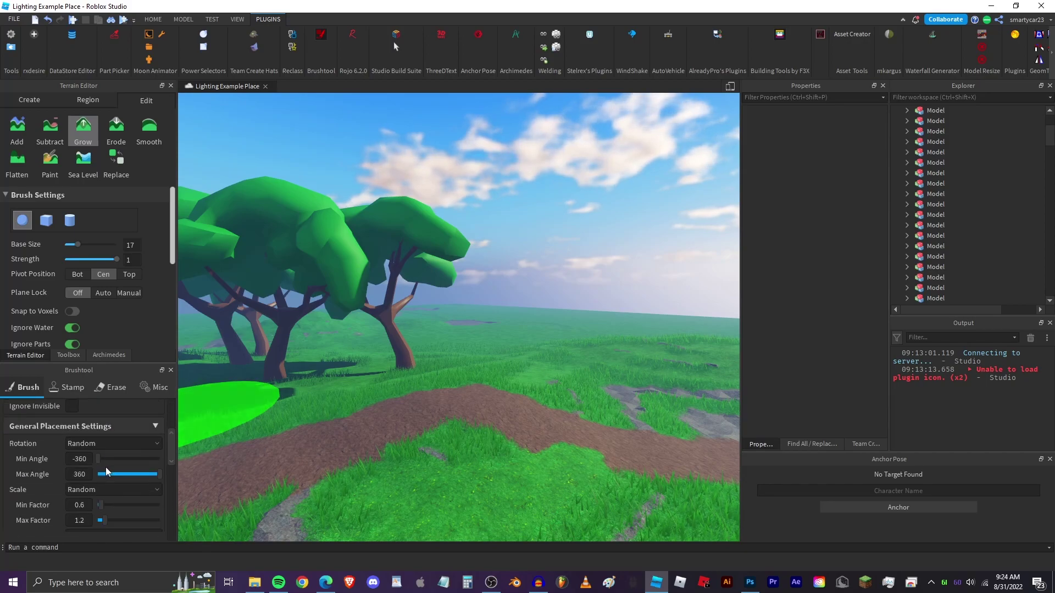
pyautogui.scroll(-3, 510, 329)
pyautogui.moveTo(509, 330); pyautogui.dragTo(525, 286, button='right')
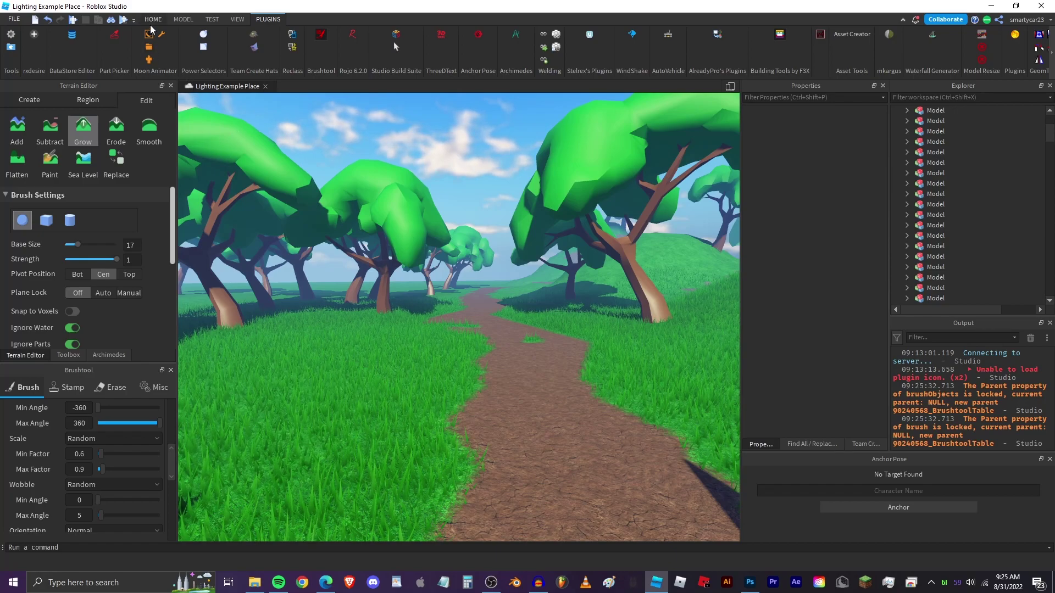
# Switch to the Scale tool, select a tree beside the path, and clear the selection.
pyautogui.click(153, 20)
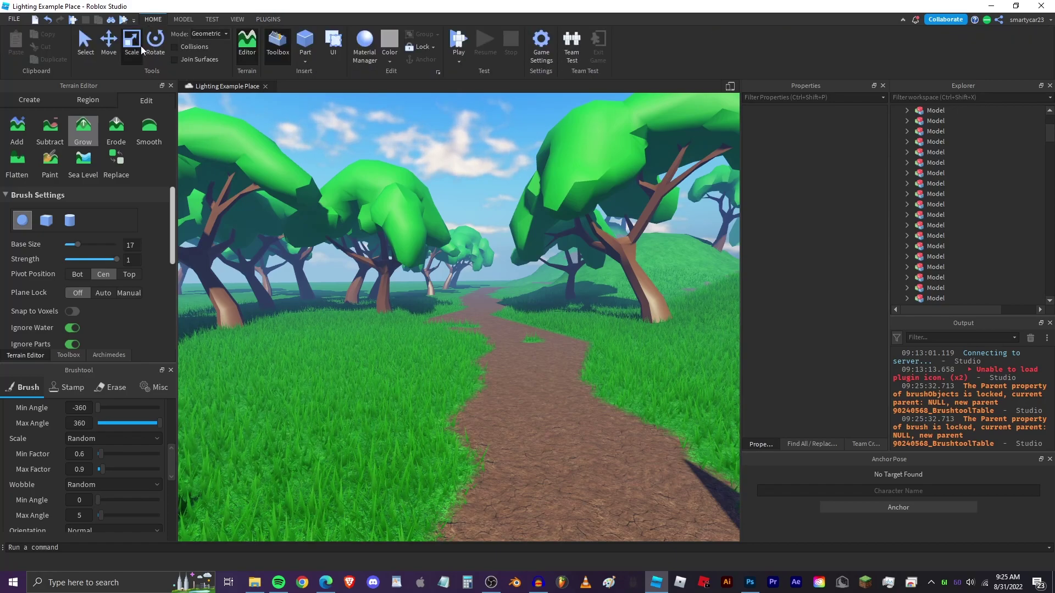
pyautogui.click(392, 318)
pyautogui.click(403, 319)
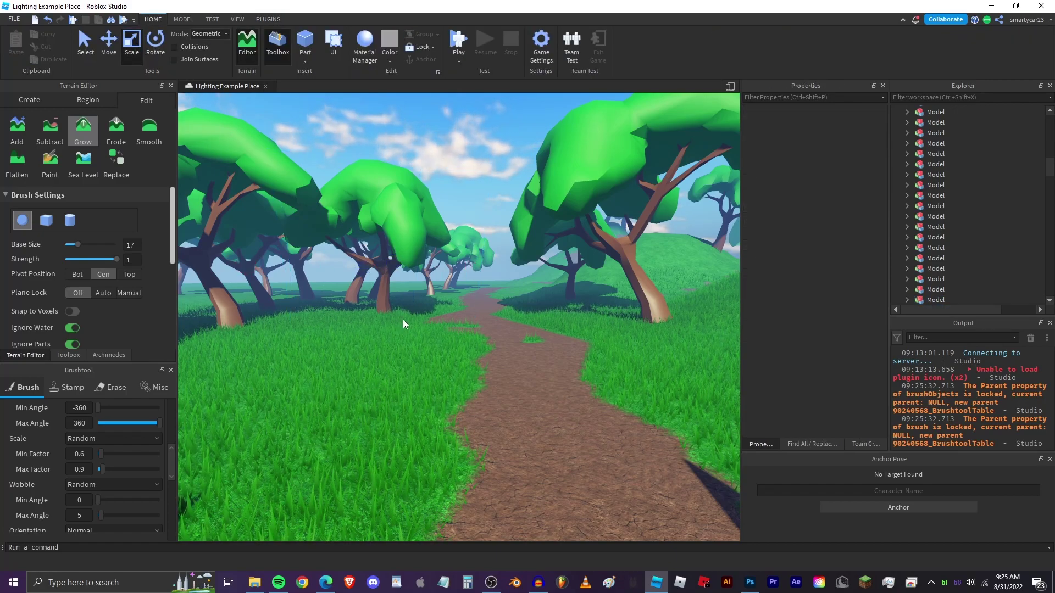